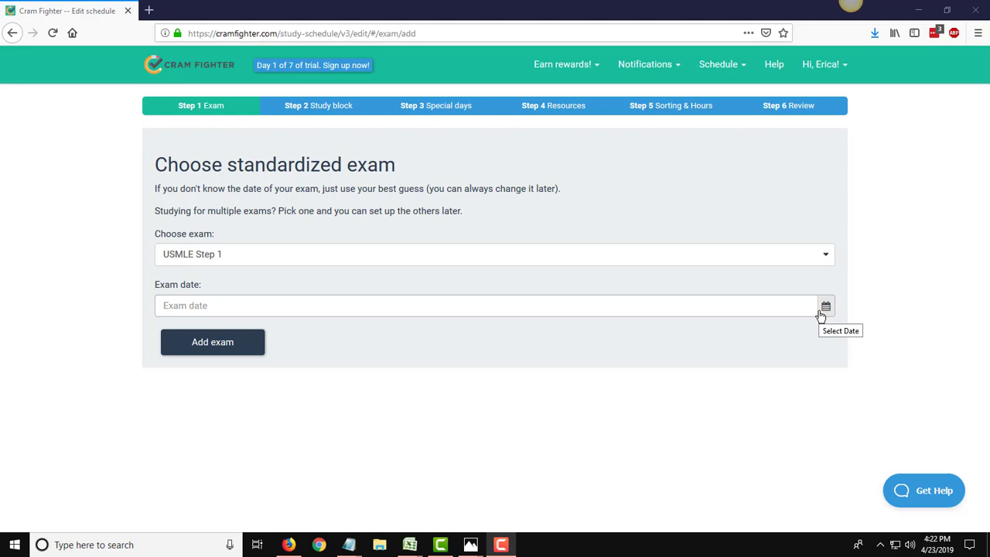
# Set the USMLE Step 1 exam date to June 21, 2019 and add the exam.
pyautogui.click(822, 310)
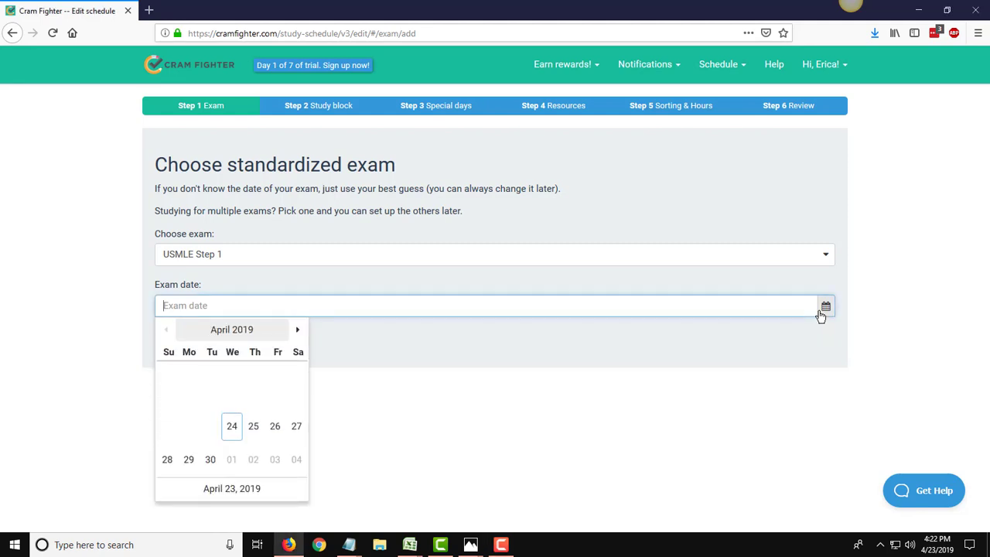
pyautogui.click(300, 331)
pyautogui.click(299, 331)
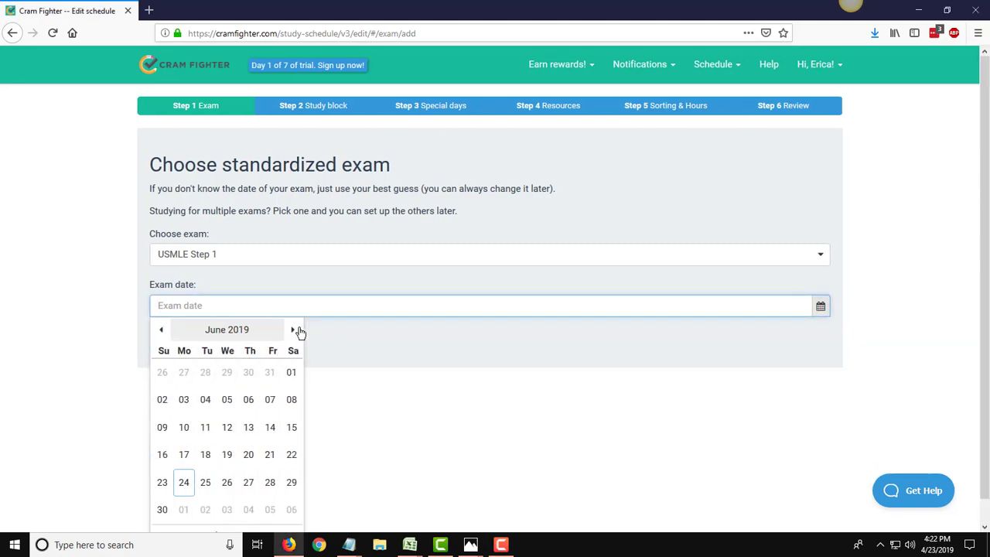
pyautogui.click(269, 454)
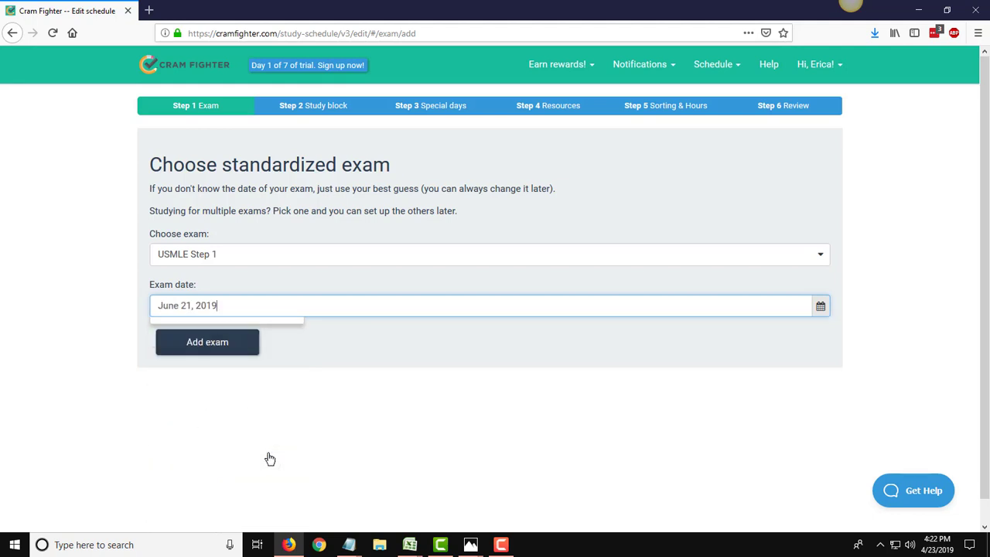
pyautogui.click(213, 344)
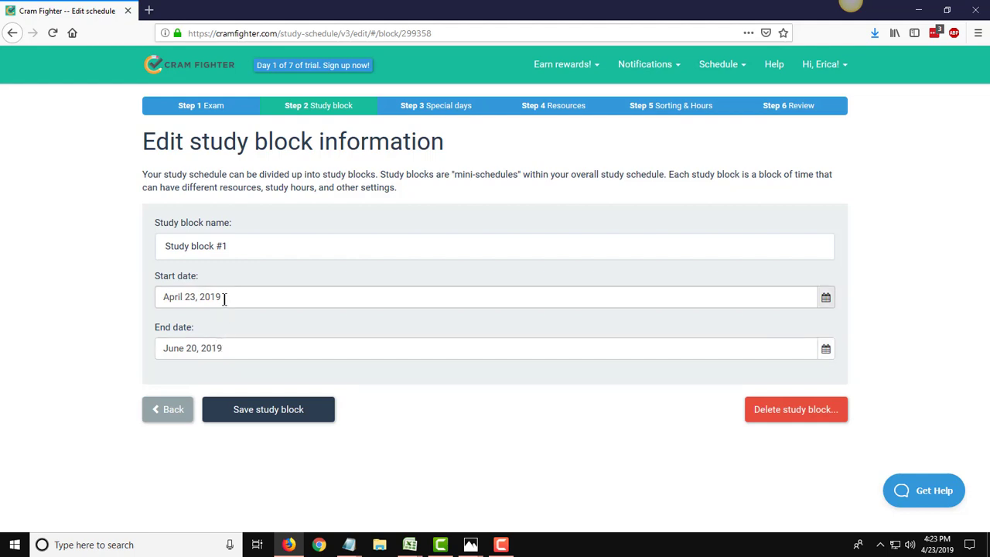
# Set the end date of Study block #1 to May 22, 2019 and save the block.
pyautogui.click(825, 348)
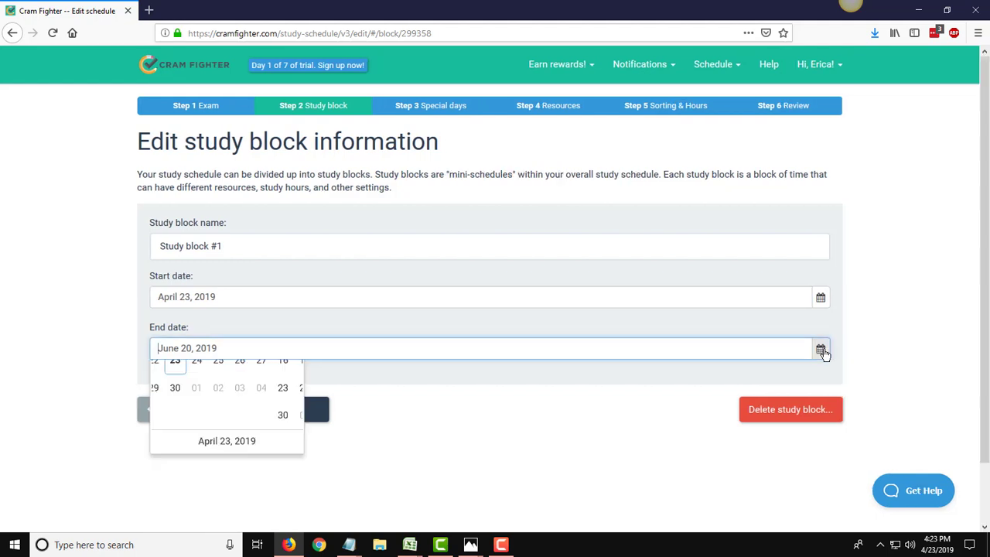
pyautogui.click(161, 373)
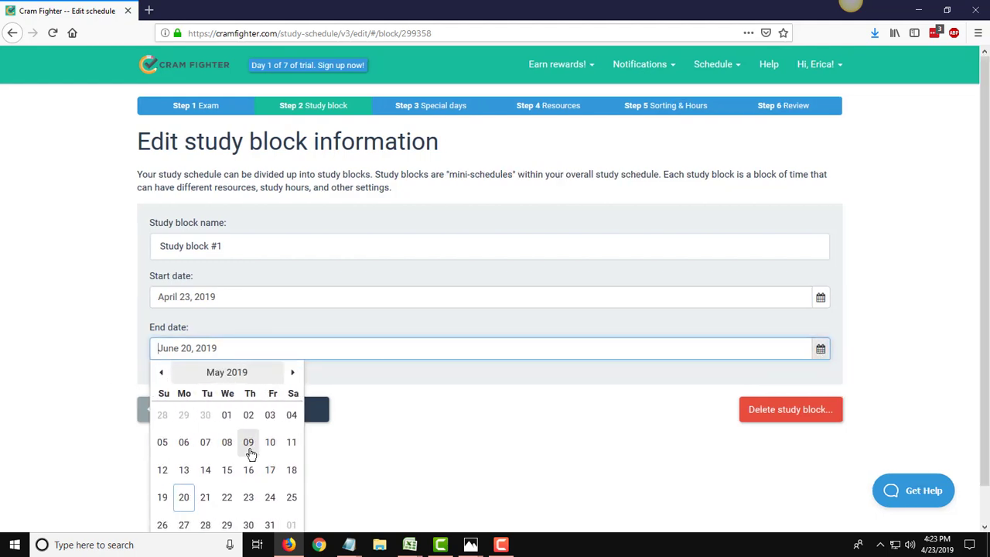
pyautogui.click(226, 498)
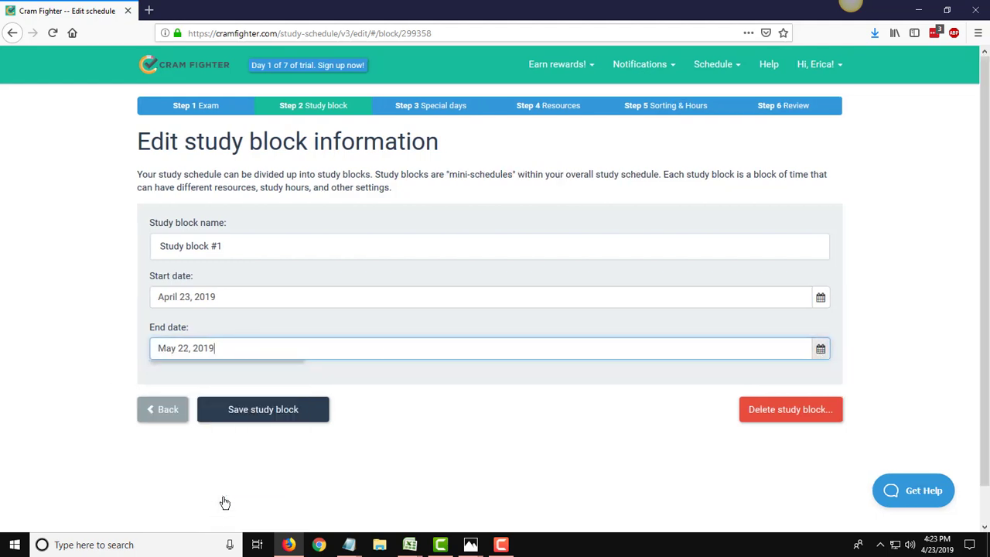
pyautogui.click(267, 410)
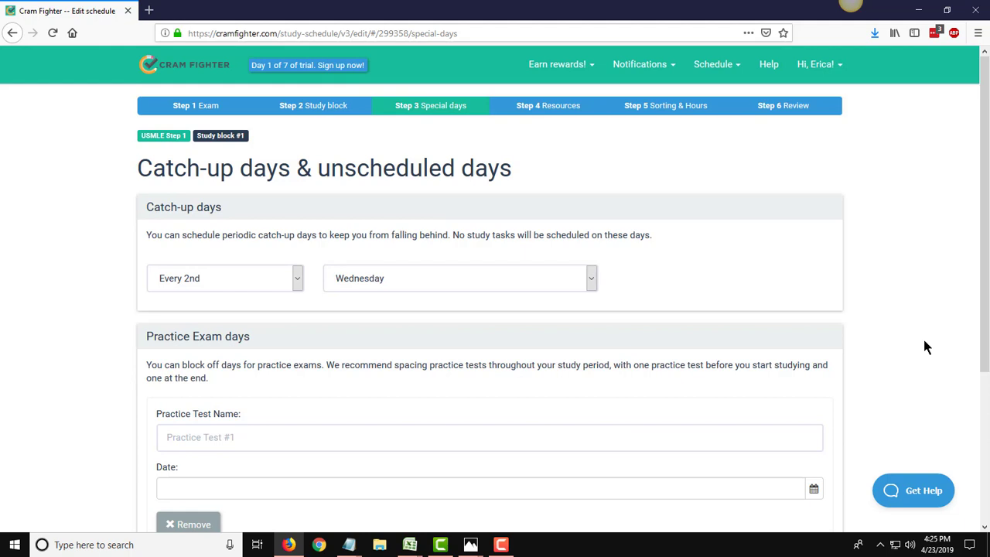
pyautogui.click(174, 284)
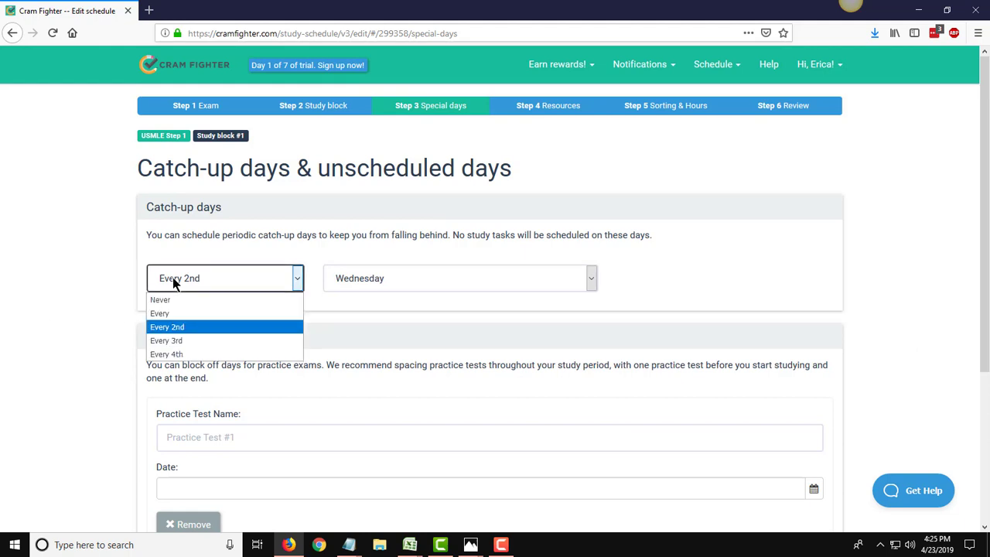
pyautogui.click(333, 279)
pyautogui.click(336, 281)
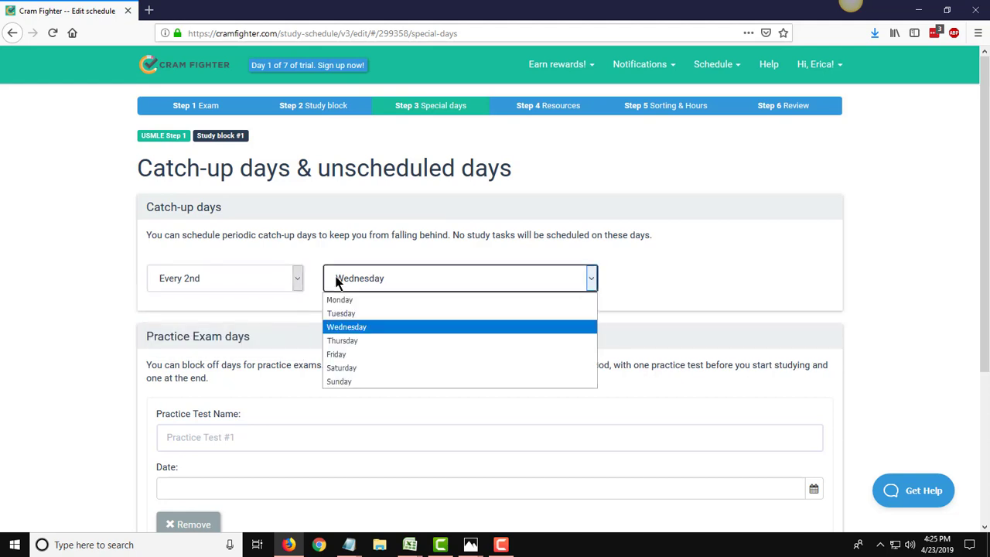
pyautogui.click(77, 292)
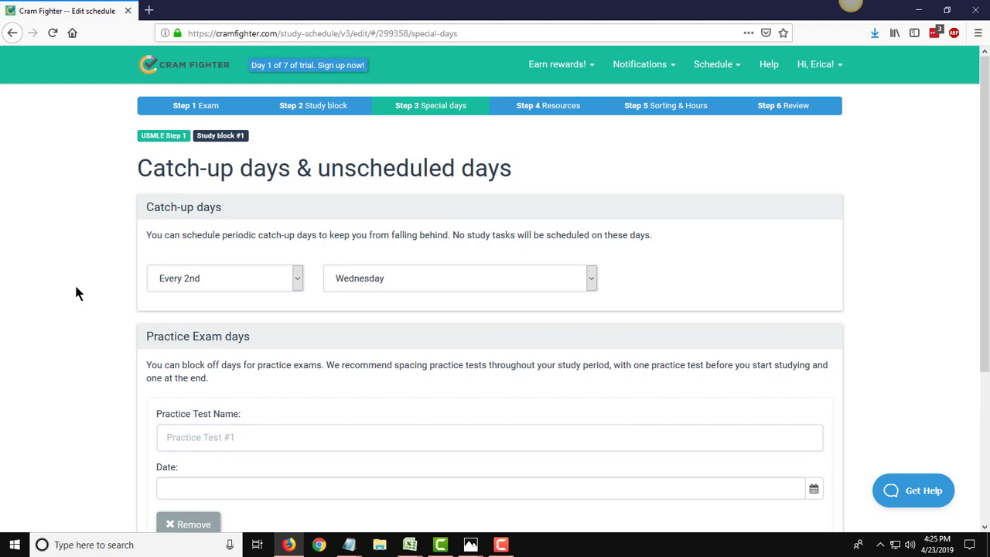
# Name the first practice exam day NBME 1 and set its date to May 3, 2019.
pyautogui.scroll(-3, 77, 293)
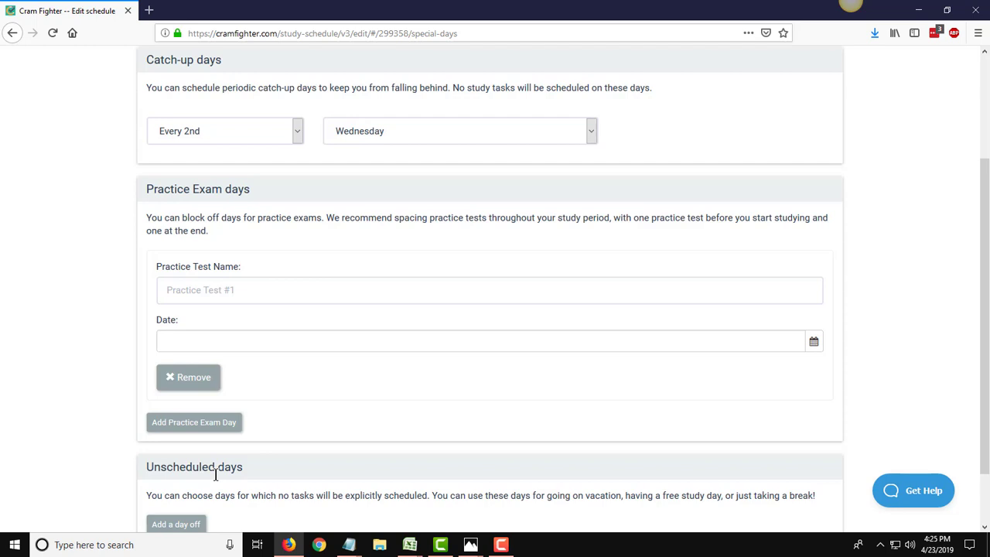
pyautogui.click(265, 297)
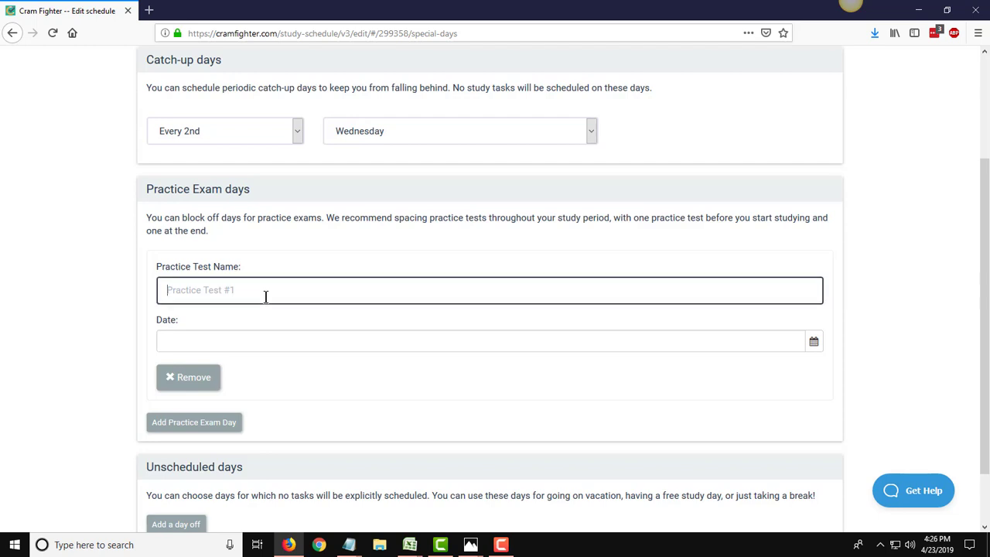
pyautogui.write('NBME 1')
pyautogui.click(812, 343)
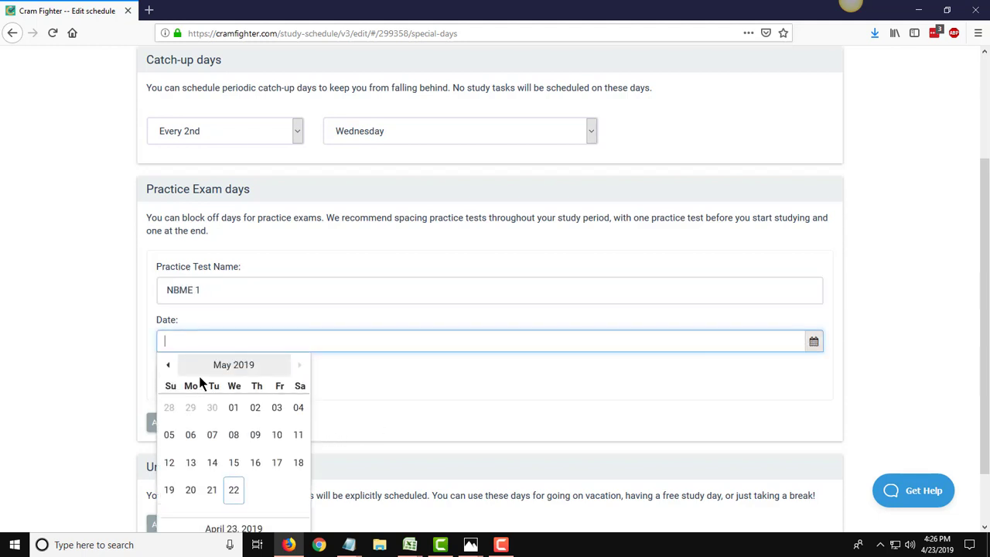
pyautogui.click(168, 365)
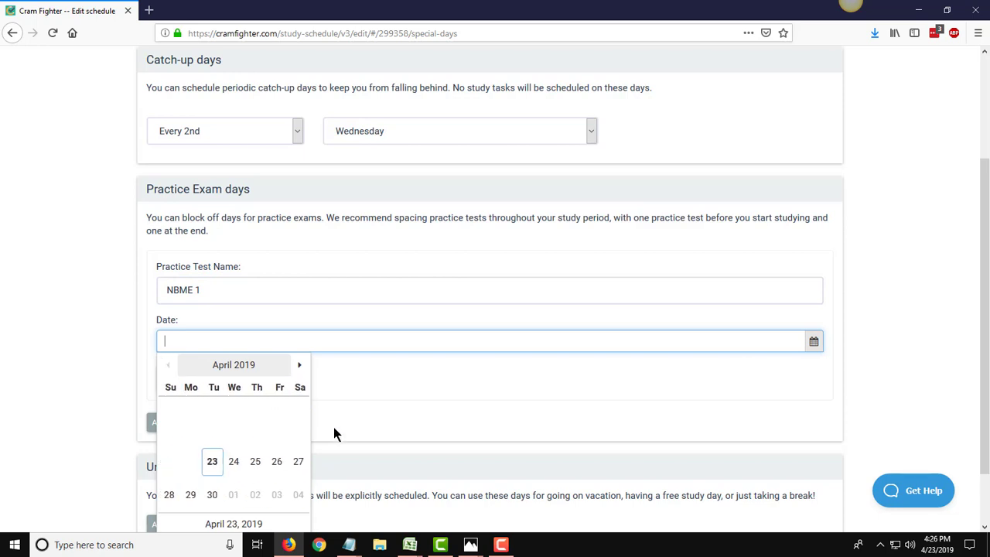
pyautogui.click(277, 495)
# Add a second practice exam day named NBME 2 on May 22, 2019 and save the special days.
pyautogui.click(190, 423)
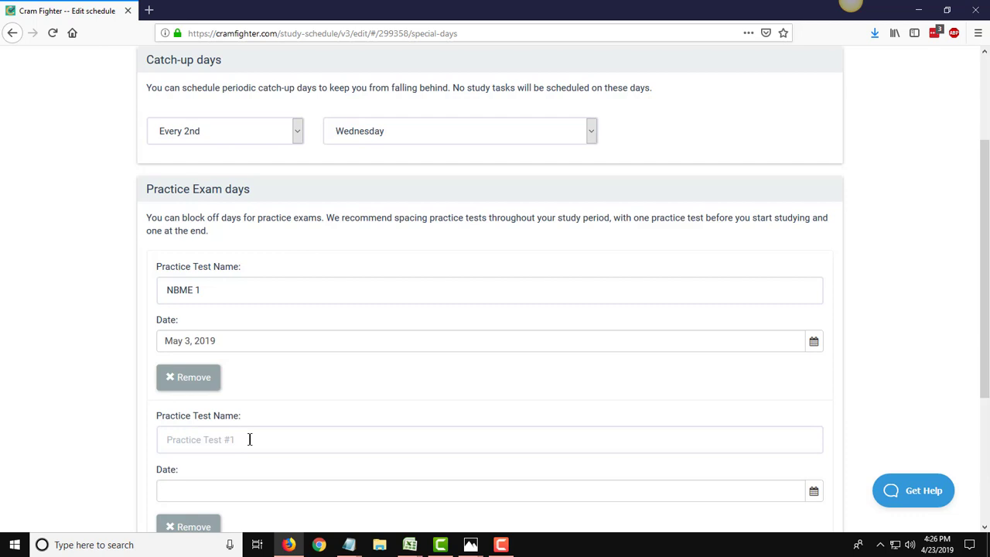
pyautogui.click(249, 439)
pyautogui.write('NBME')
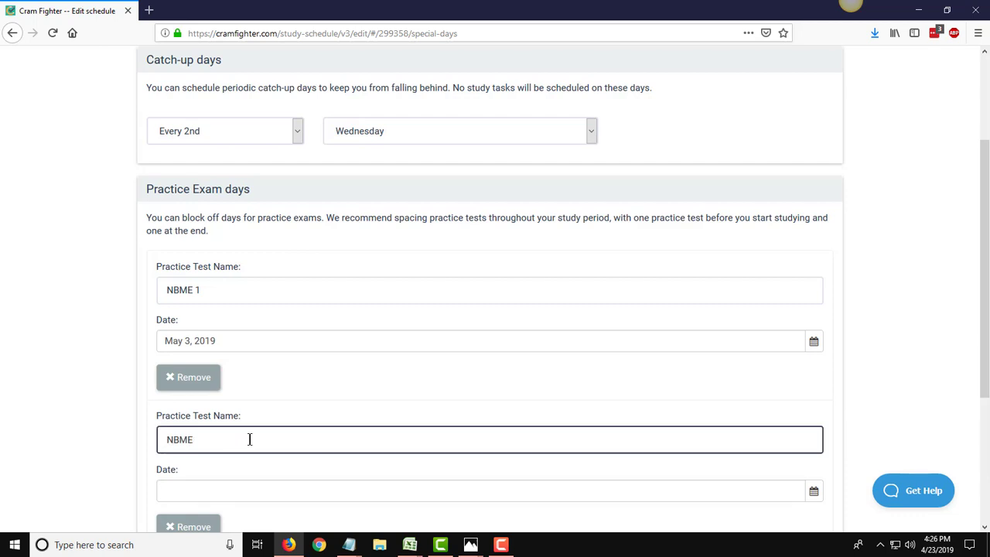
pyautogui.write(' 2')
pyautogui.click(295, 493)
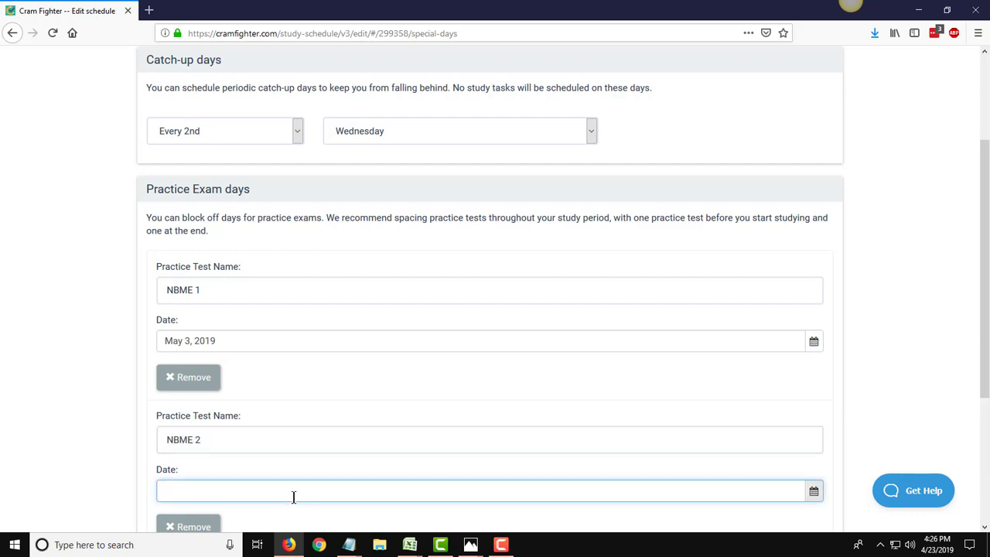
pyautogui.scroll(-3, 294, 380)
pyautogui.click(813, 348)
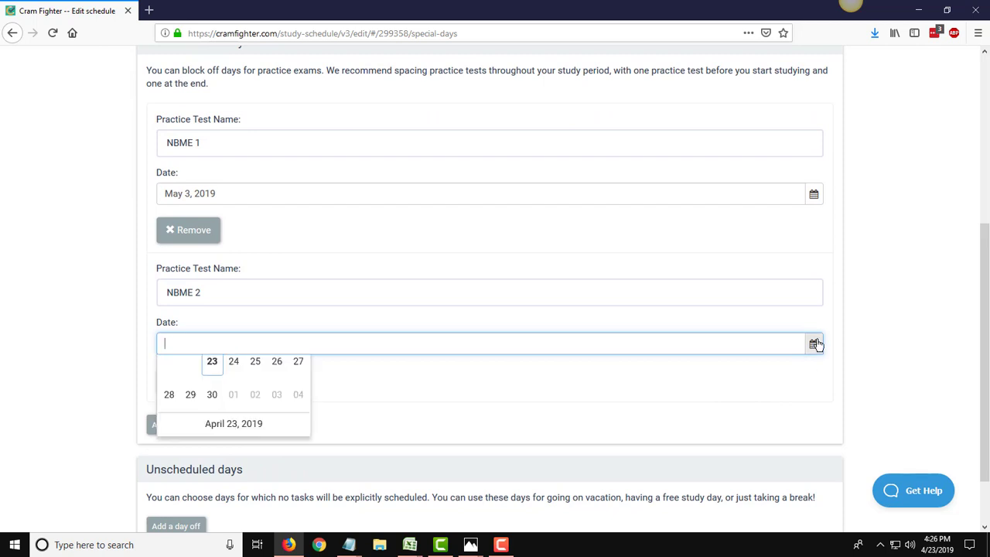
pyautogui.click(302, 371)
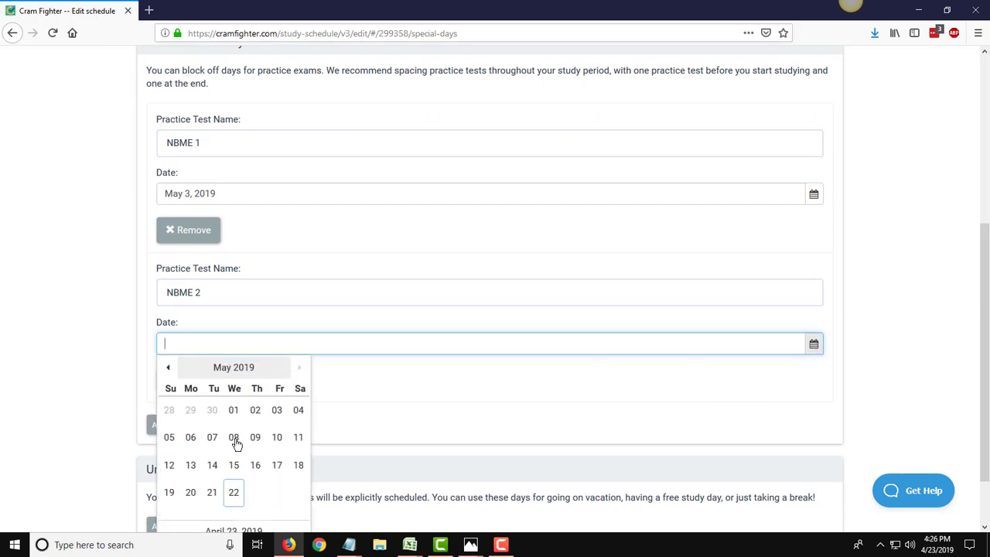
pyautogui.click(236, 490)
pyautogui.click(111, 421)
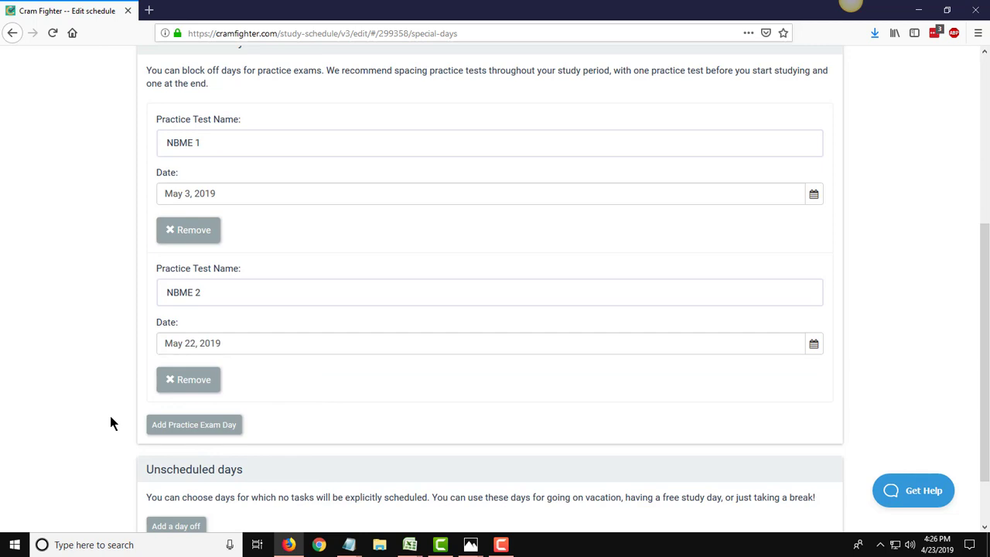
pyautogui.scroll(-2, 108, 422)
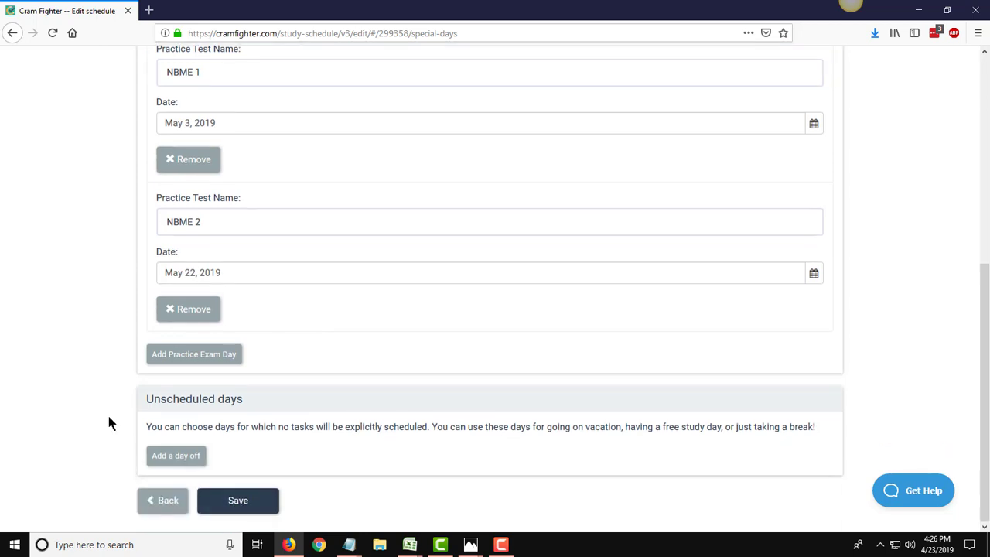
pyautogui.click(238, 507)
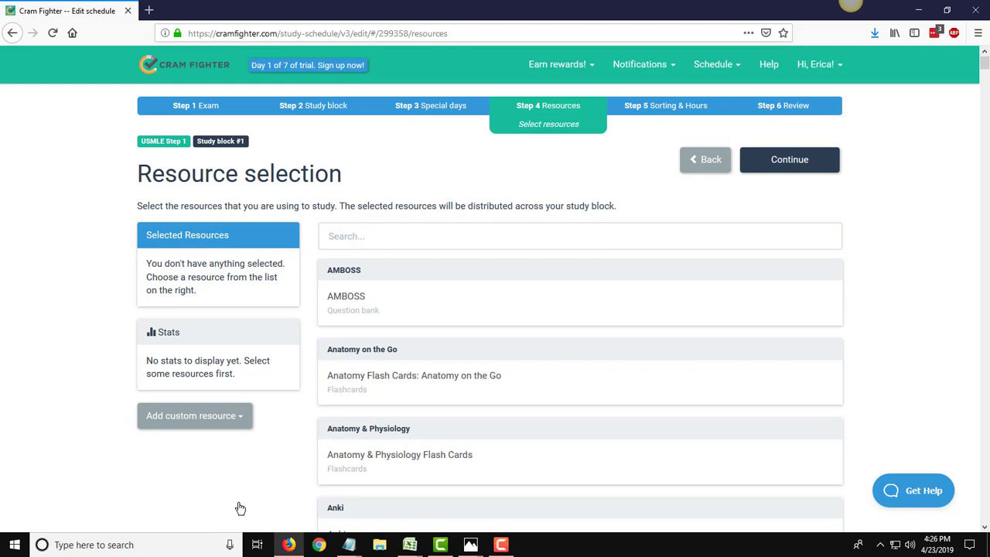
# Search the resources for "uworld" and choose the UWorld question bank.
pyautogui.click(529, 246)
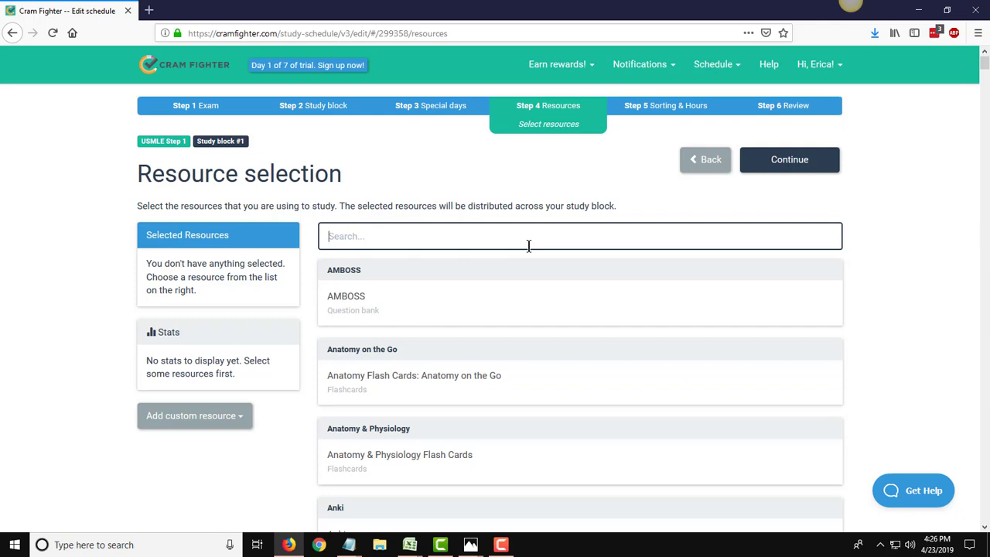
pyautogui.moveTo(986, 70)
pyautogui.mouseDown()
pyautogui.moveTo(985, 116)
pyautogui.moveTo(985, 62)
pyautogui.mouseUp()
pyautogui.write('world')
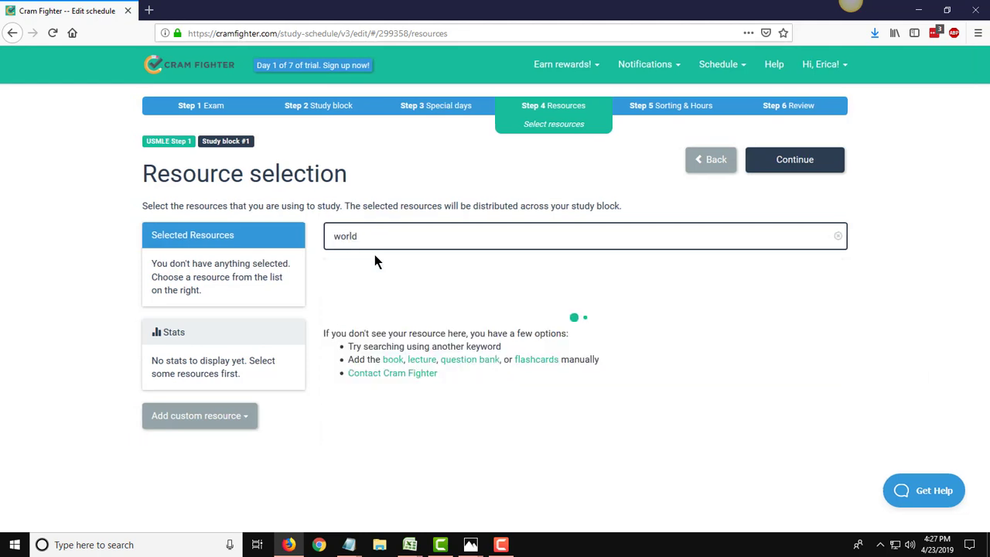
pyautogui.press('Home')
pyautogui.write('u')
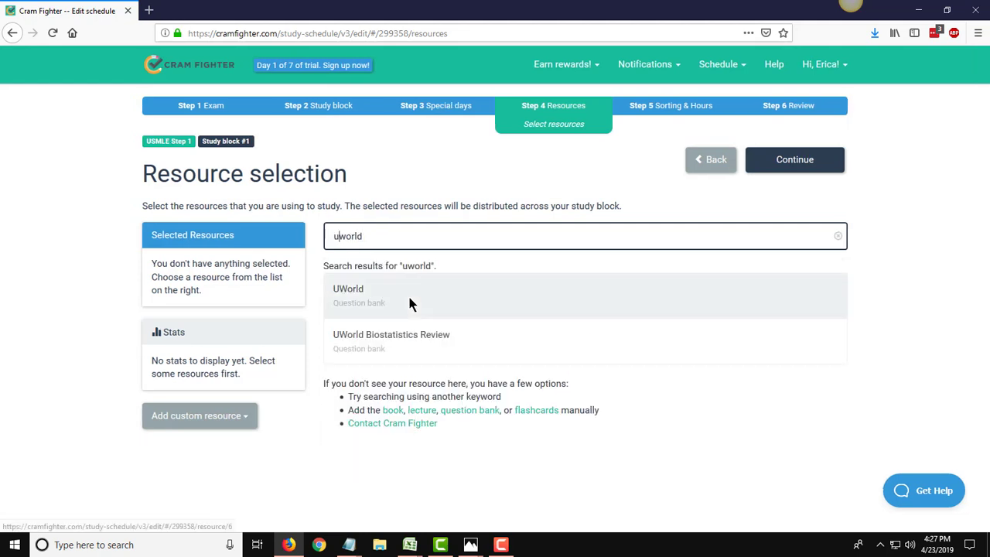
pyautogui.click(366, 308)
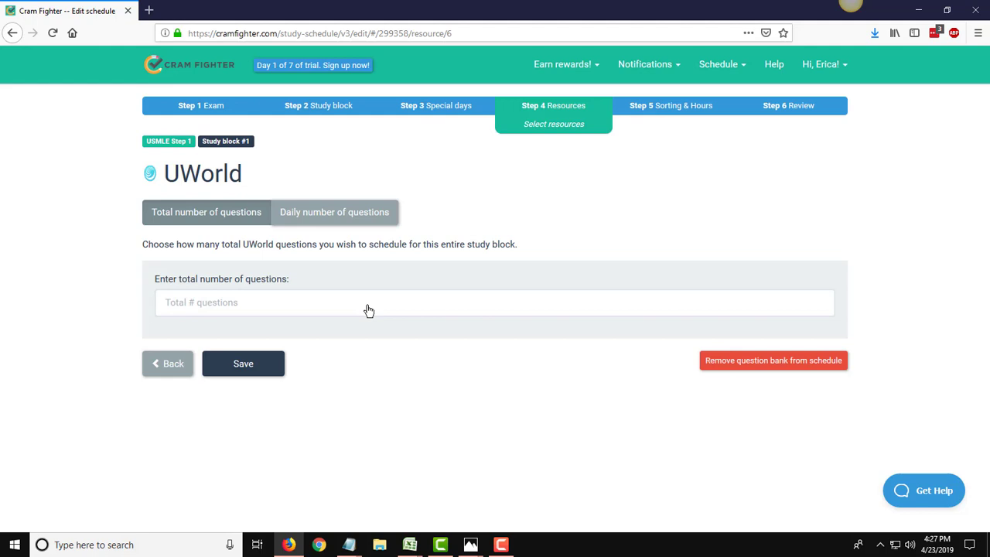
# Schedule UWorld by daily number of questions, with 40 for every day from Monday to Sunday, and save it.
pyautogui.click(345, 224)
pyautogui.click(302, 301)
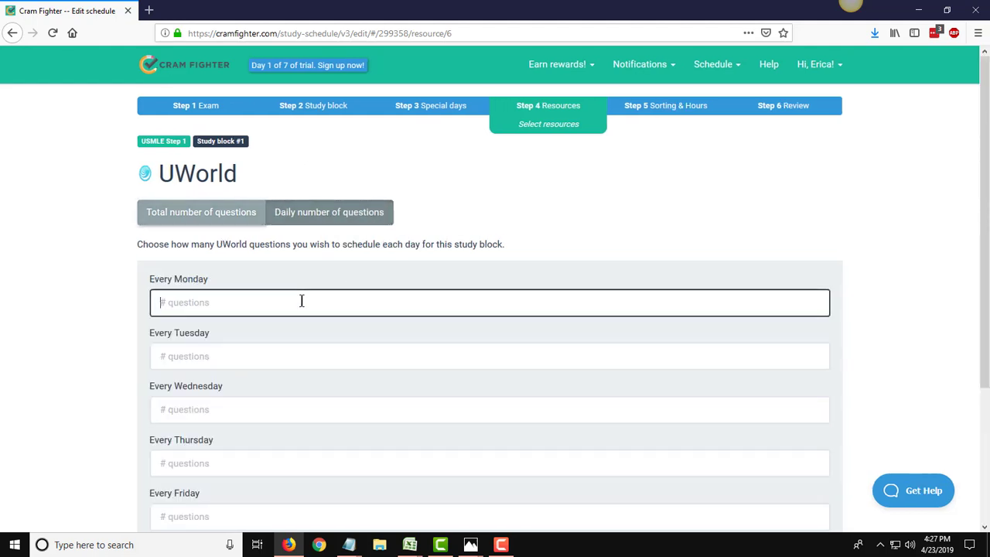
pyautogui.write('40')
pyautogui.press('Tab')
pyautogui.write('40')
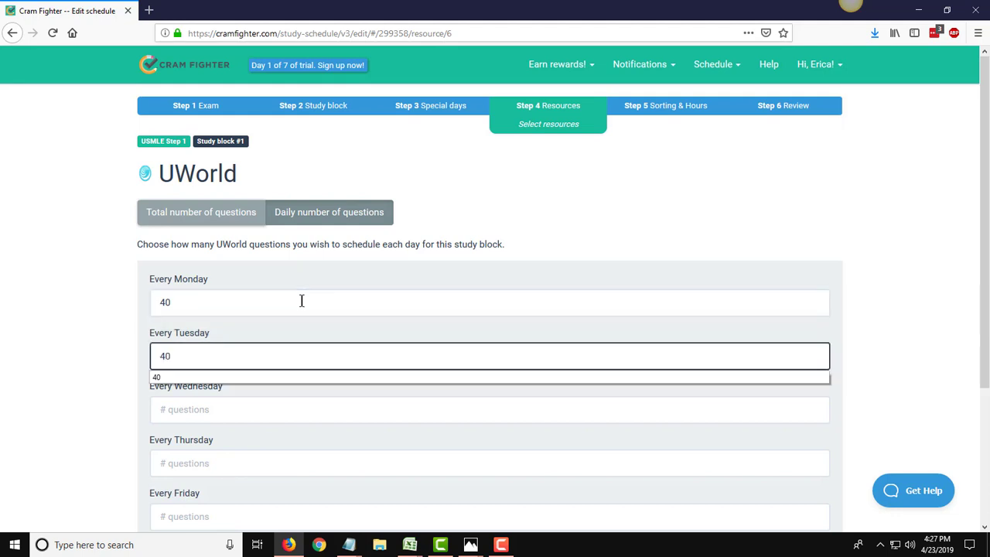
pyautogui.press('Tab')
pyautogui.write('40')
pyautogui.press('Tab')
pyautogui.write('40')
pyautogui.press('Tab')
pyautogui.write('4')
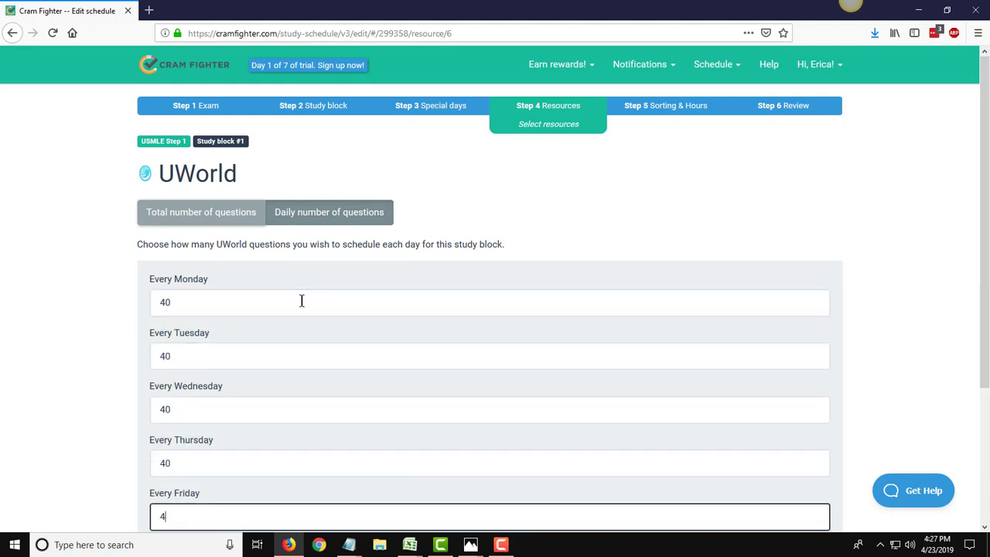
pyautogui.write('0')
pyautogui.press('Tab')
pyautogui.write('40')
pyautogui.press('Tab')
pyautogui.write('40')
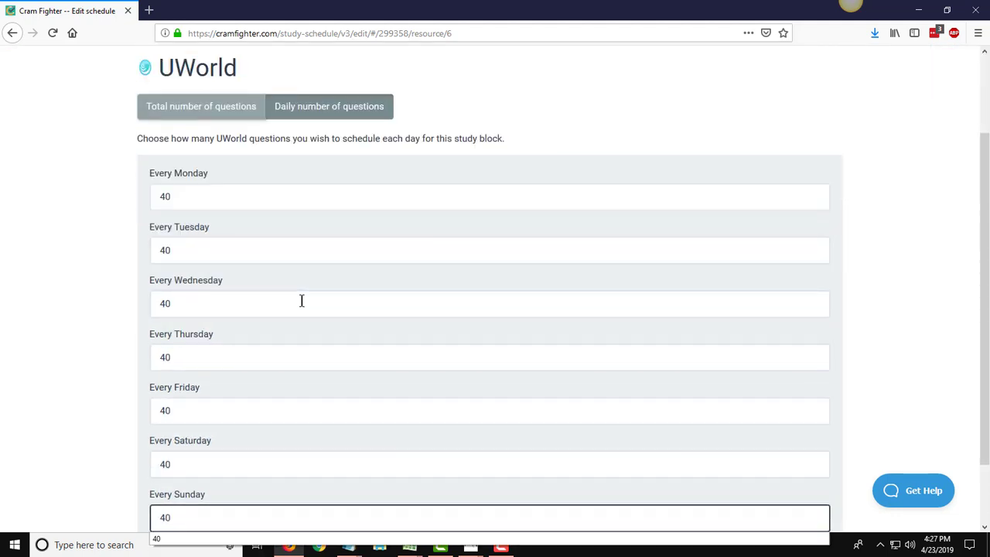
pyautogui.click(45, 376)
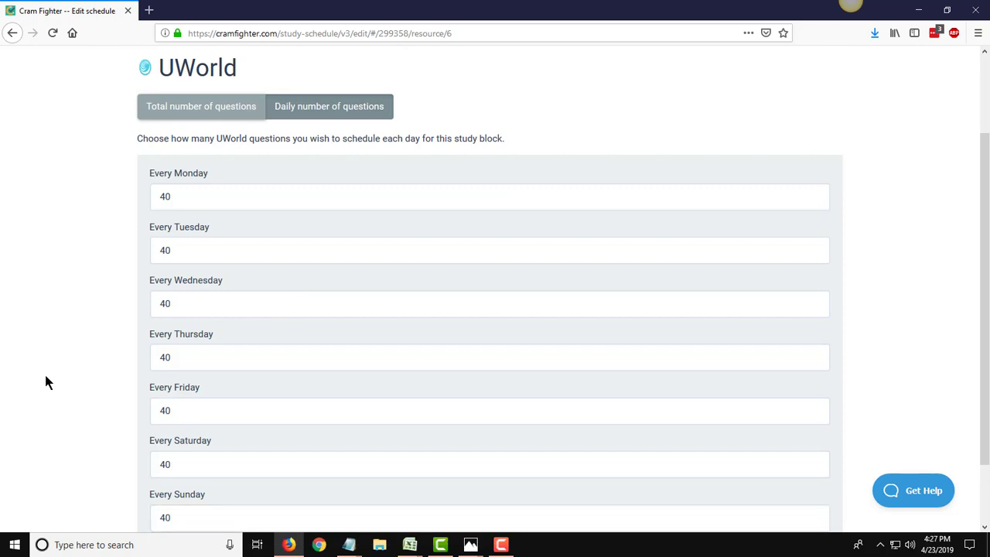
pyautogui.scroll(-2, 99, 456)
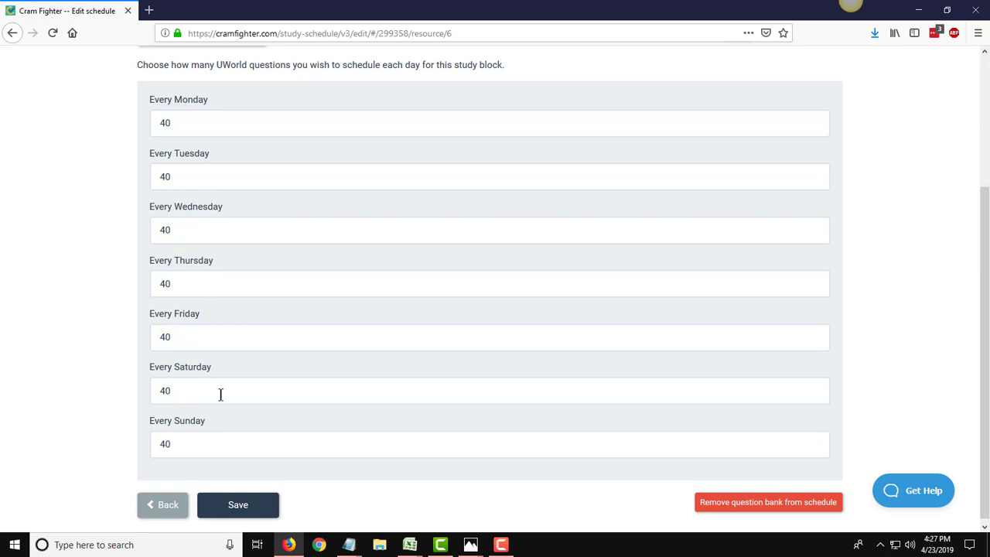
pyautogui.click(236, 504)
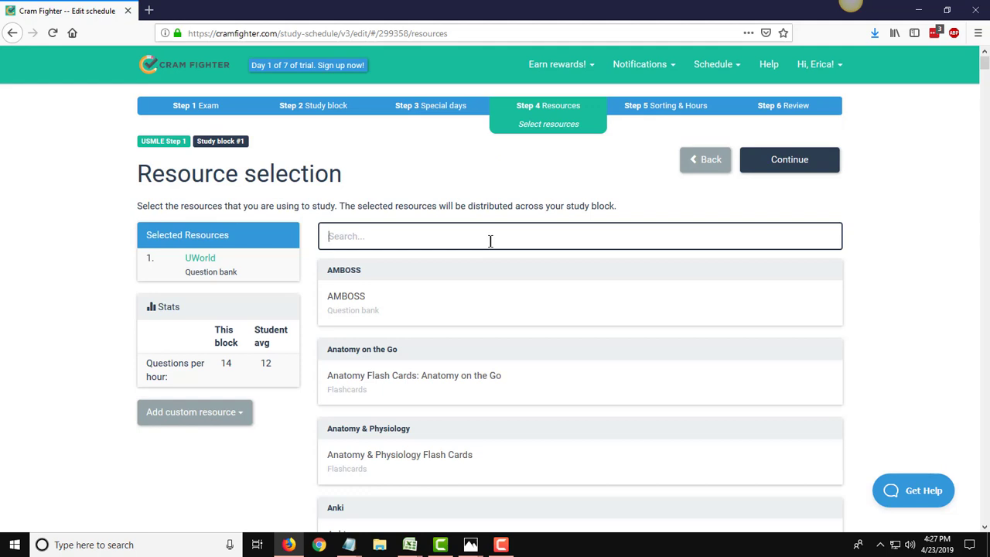
# Search the resources for "first aid for the usmle" and add all chapters of First Aid for the USMLE Step 1, 2019 edition.
pyautogui.write('first aid for the usmle')
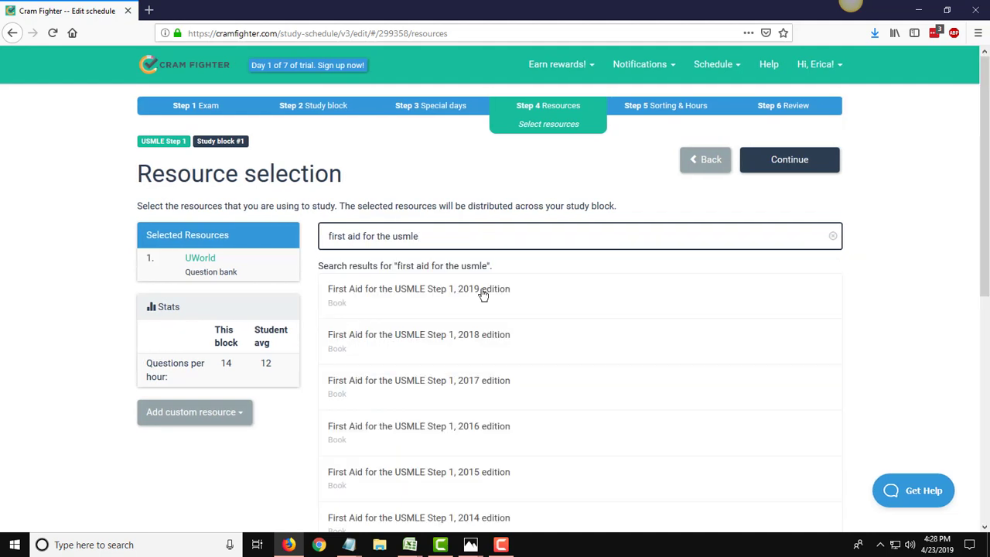
pyautogui.click(486, 312)
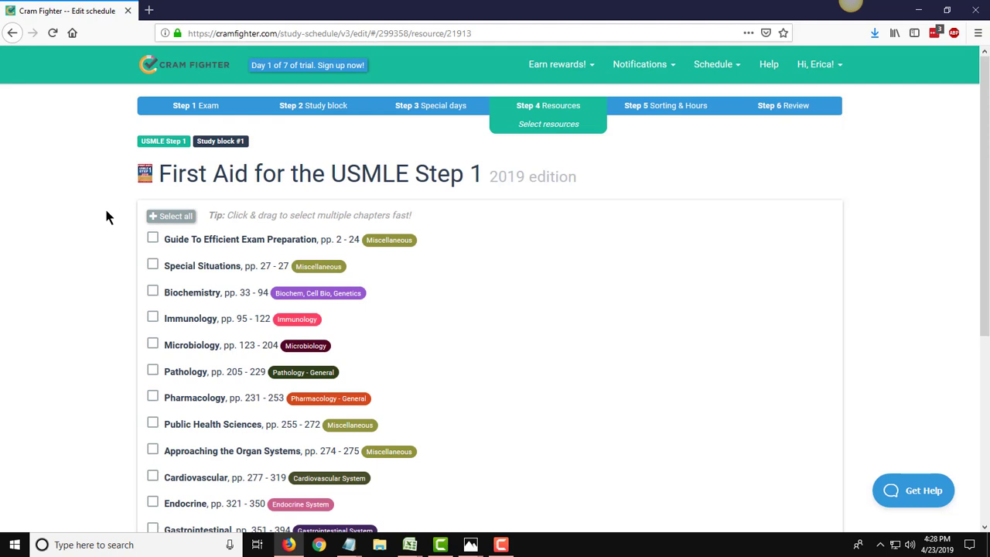
pyautogui.click(164, 219)
pyautogui.scroll(-5, 67, 250)
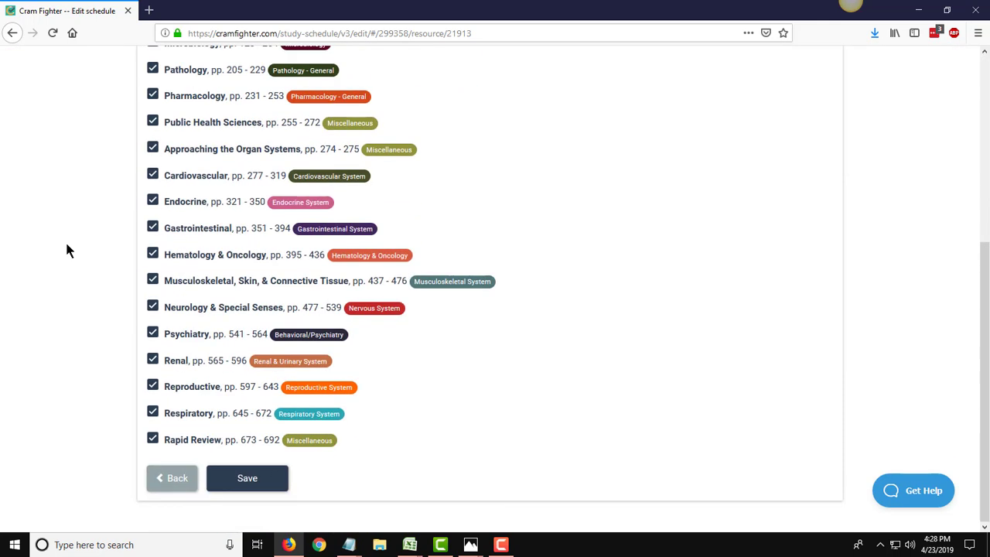
pyautogui.click(286, 487)
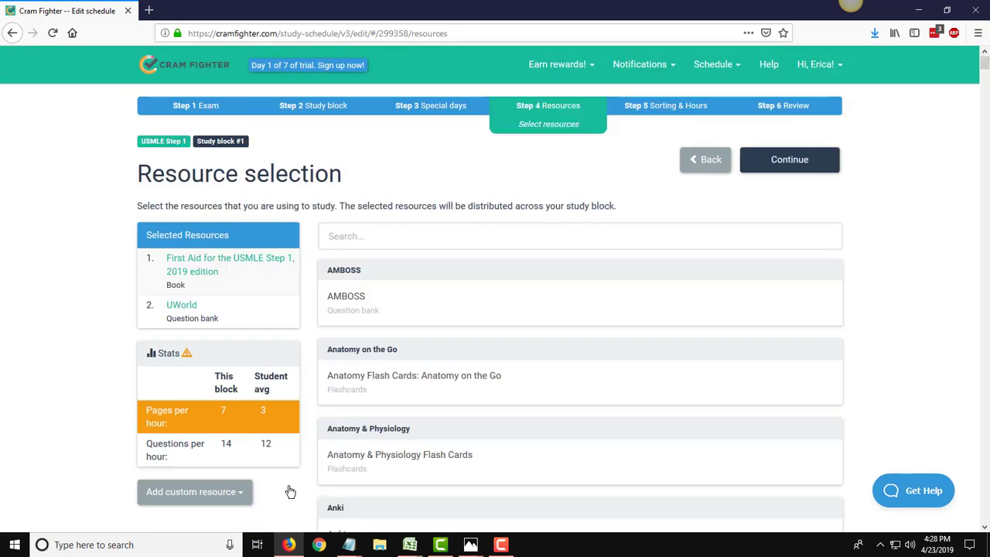
# Search the resources for "pathoma" and add the Pathoma lecture resource with all of its lectures selected.
pyautogui.click(360, 226)
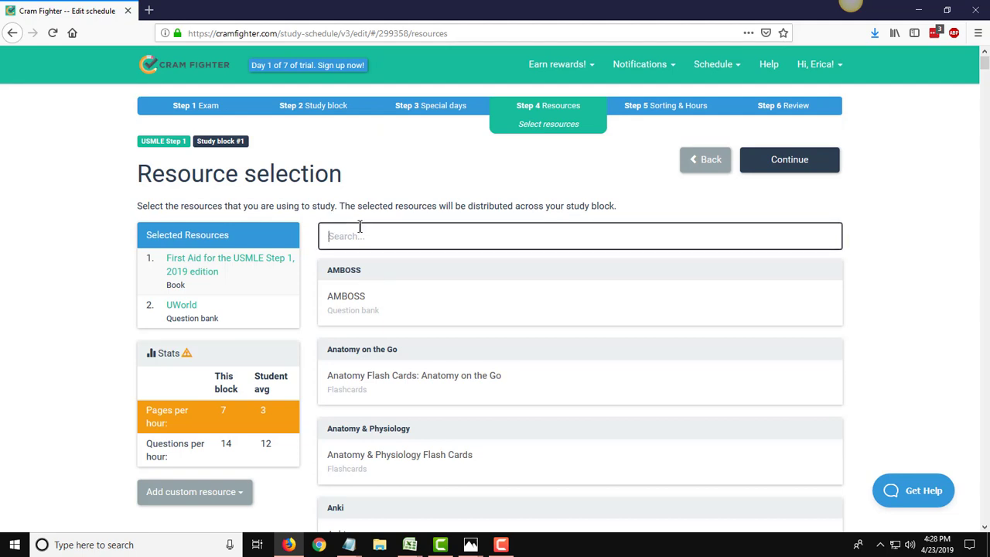
pyautogui.write('pathoma')
pyautogui.scroll(-3, 394, 283)
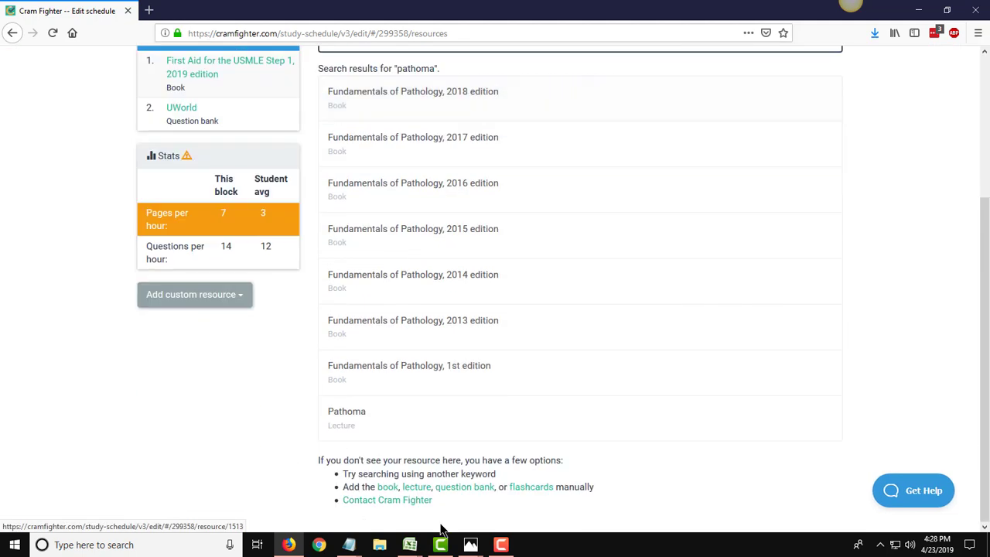
pyautogui.click(368, 424)
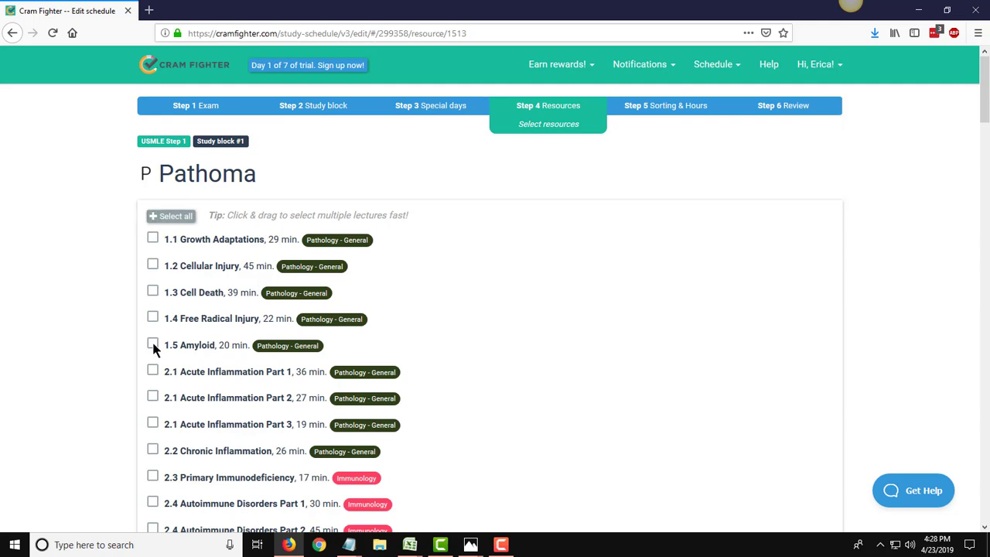
pyautogui.click(185, 220)
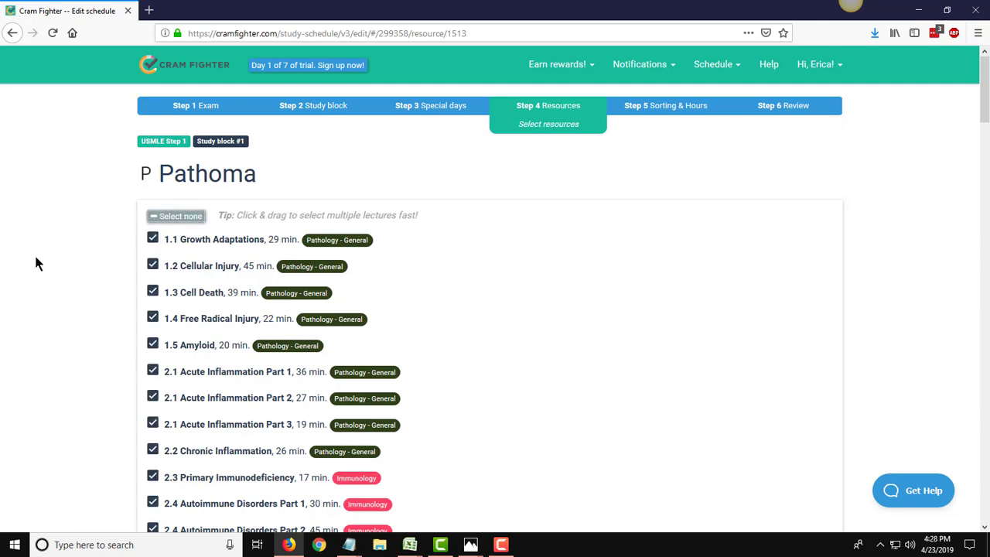
pyautogui.scroll(-20, 34, 253)
pyautogui.scroll(-20, 14, 289)
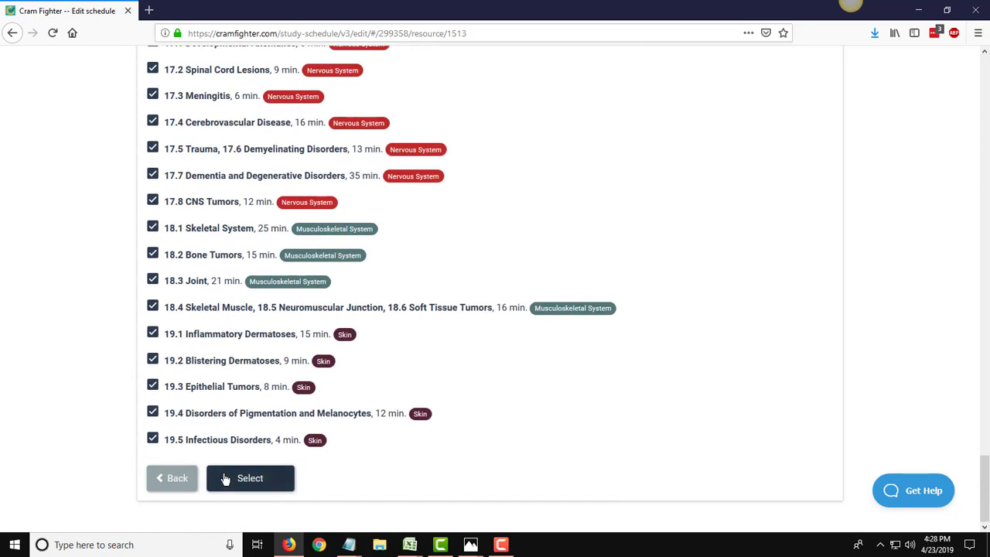
pyautogui.click(224, 478)
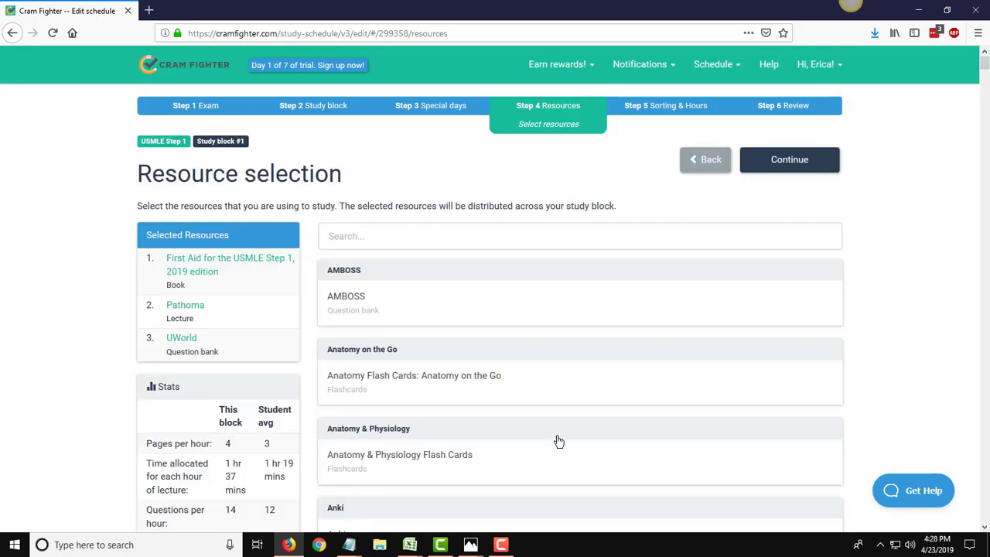
# Search the resources for "sketchymicro" and add the SketchyMicro lecture resource with all of its lectures selected.
pyautogui.click(424, 232)
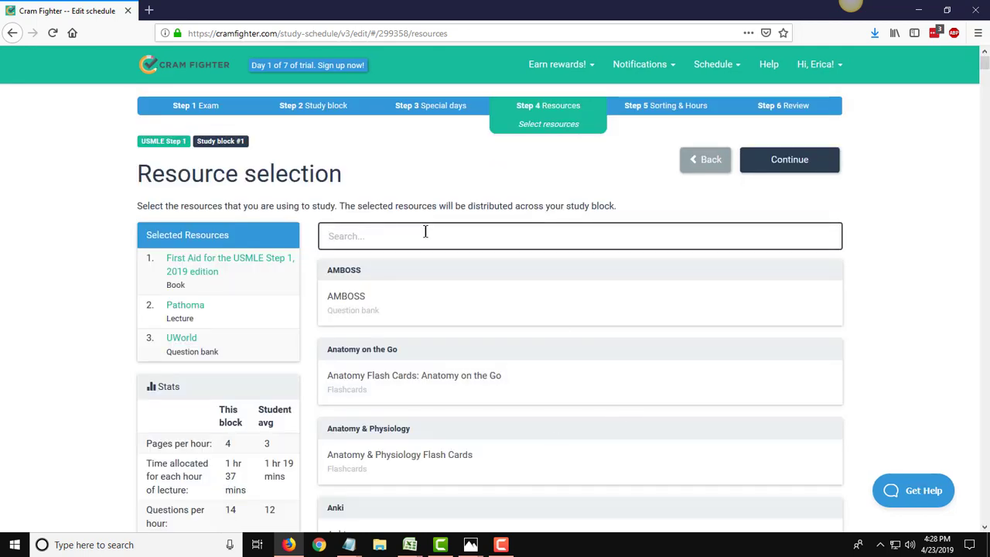
pyautogui.write('sketchymicro')
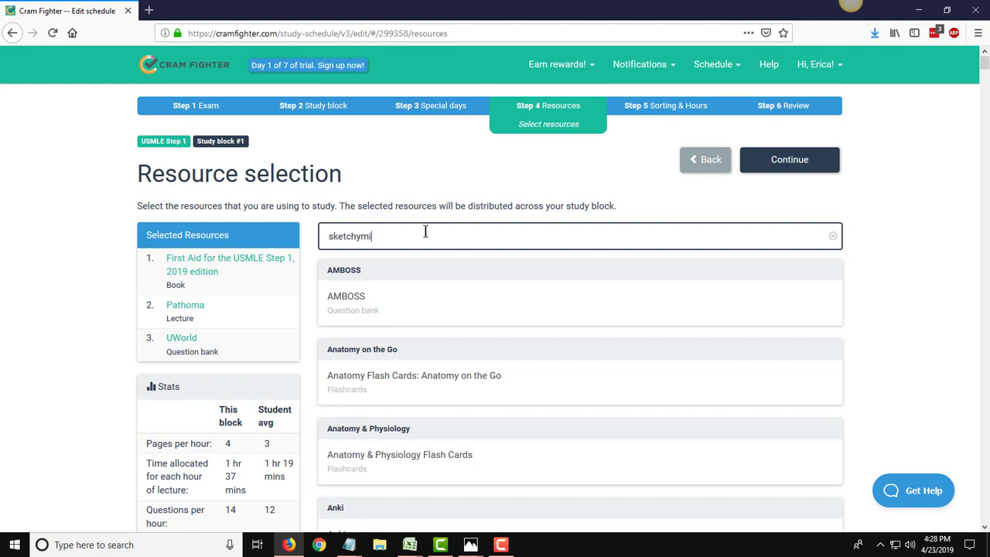
pyautogui.click(375, 292)
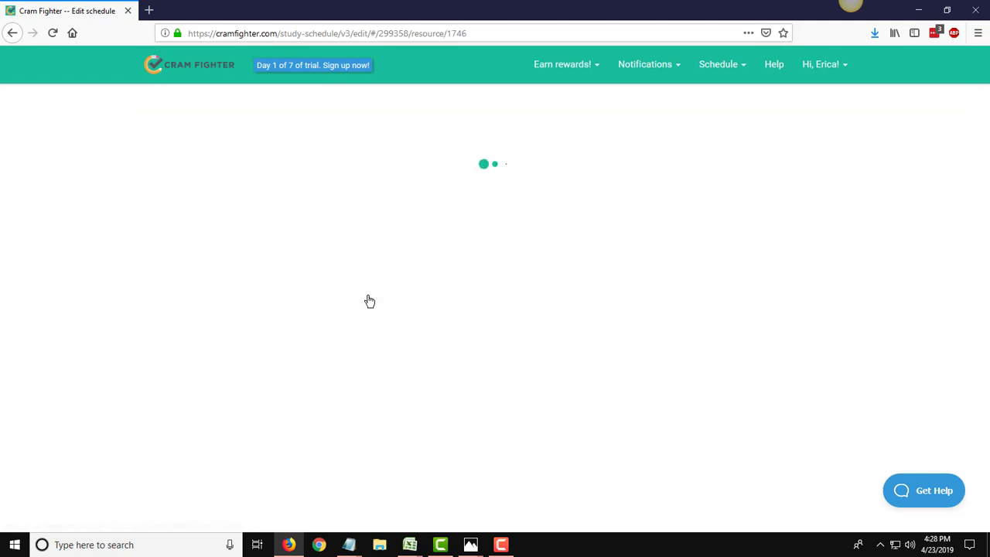
pyautogui.click(174, 216)
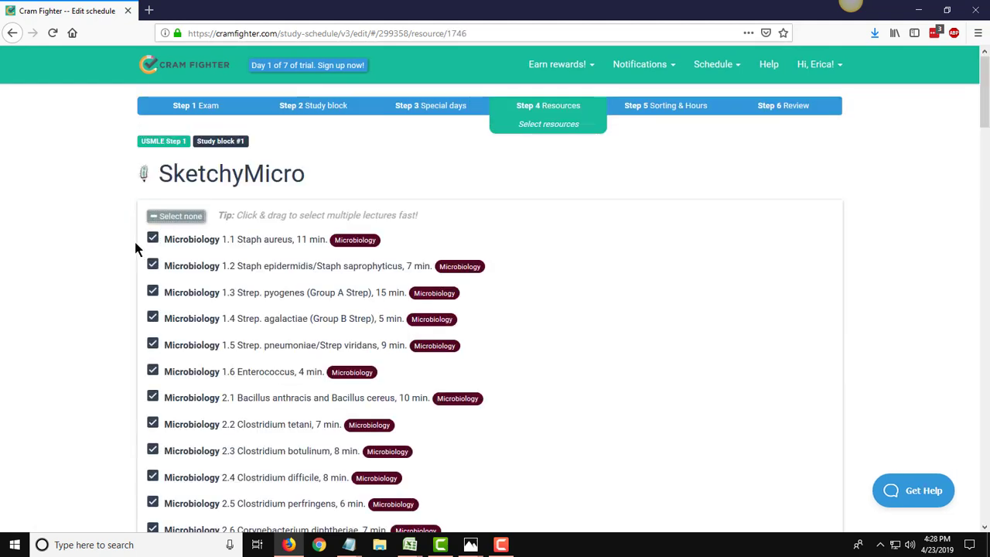
pyautogui.moveTo(984, 120); pyautogui.dragTo(965, 512)
pyautogui.scroll(-2, 965, 512)
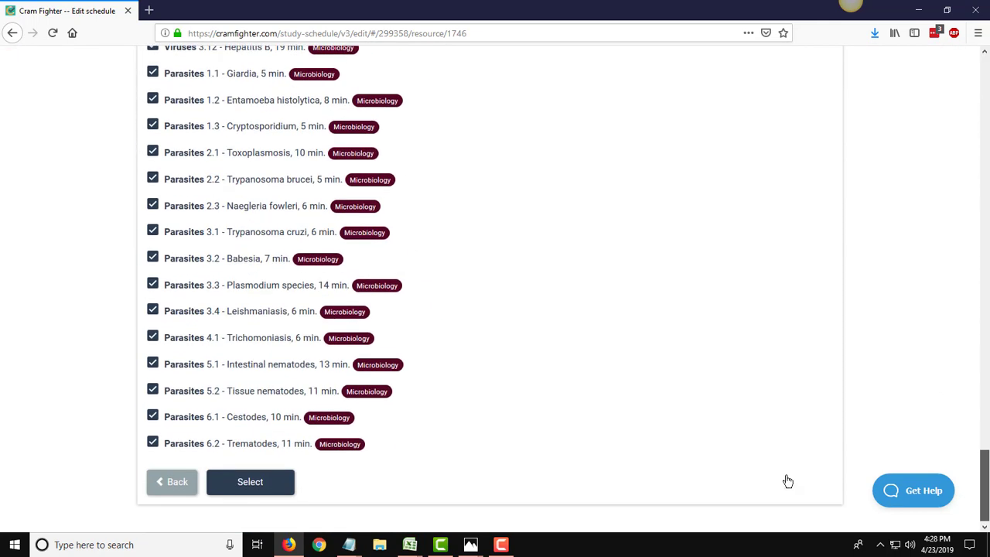
pyautogui.click(275, 488)
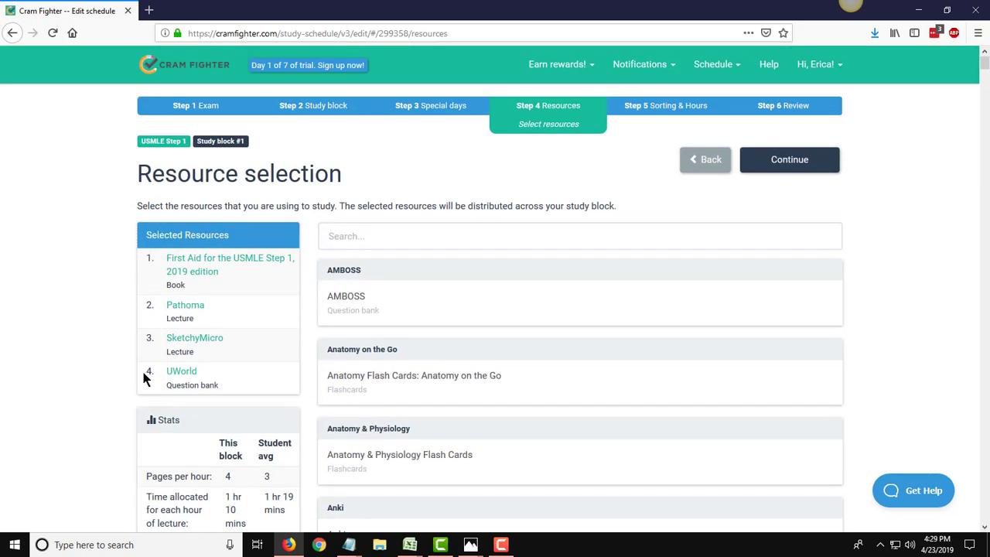
# Continue to the sorting options, reorder the subjects to start with Respiratory, Endocrine, Nervous and Musculoskeletal System, and save the order.
pyautogui.click(795, 168)
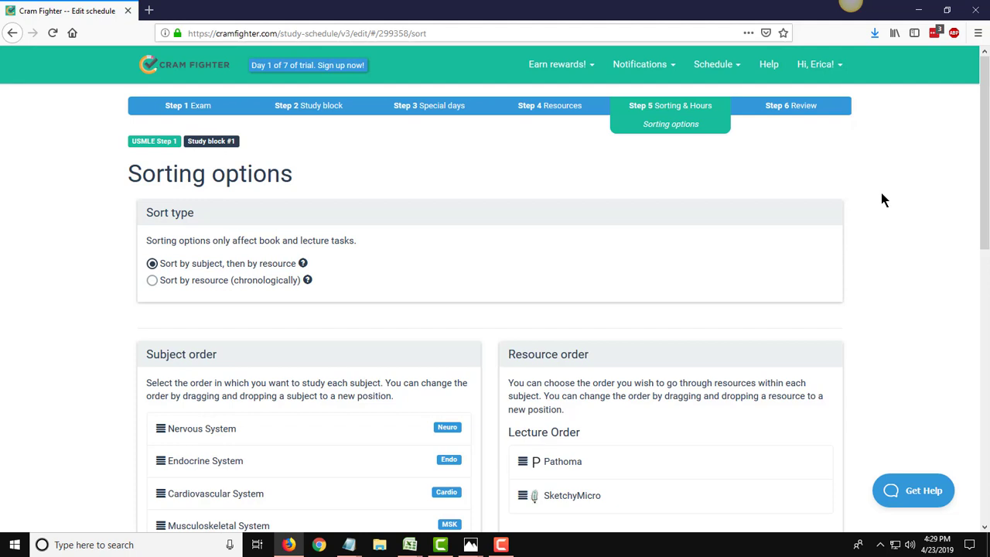
pyautogui.scroll(-2, 884, 200)
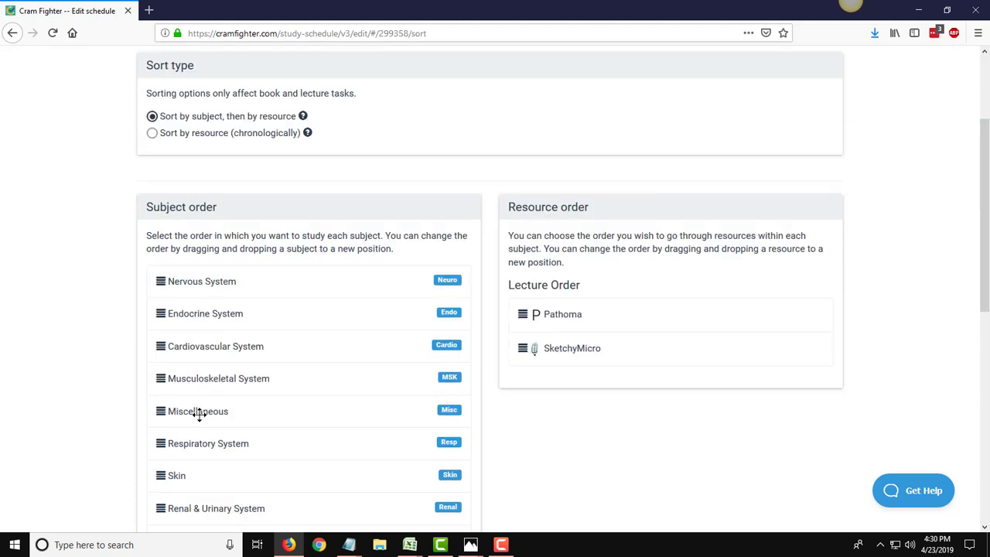
pyautogui.moveTo(159, 379); pyautogui.dragTo(155, 283)
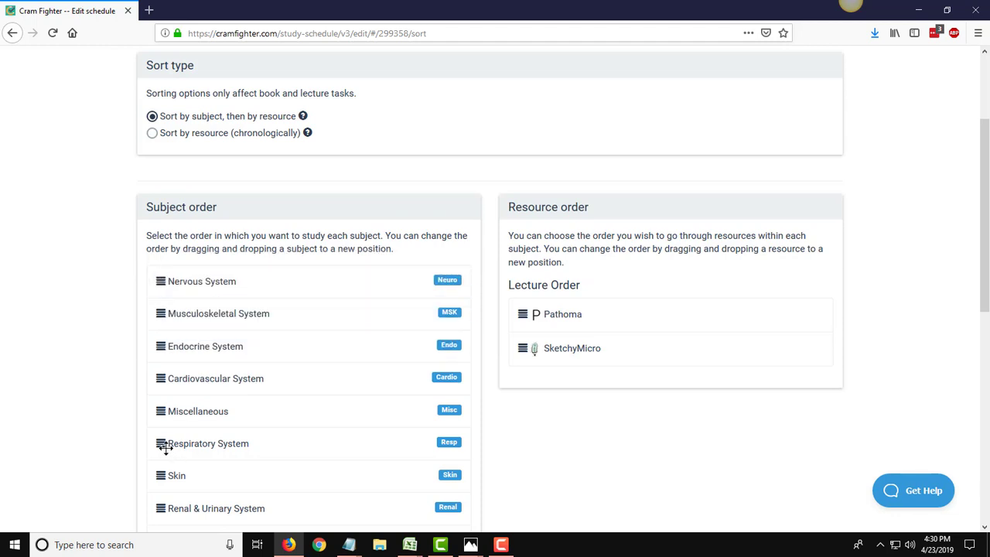
pyautogui.moveTo(162, 442); pyautogui.dragTo(160, 265)
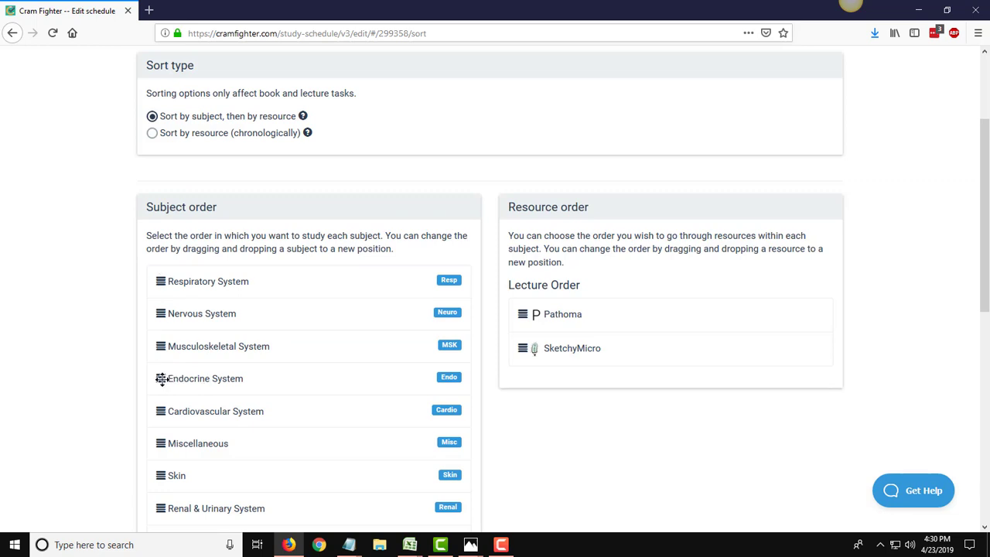
pyautogui.moveTo(161, 378); pyautogui.dragTo(161, 309)
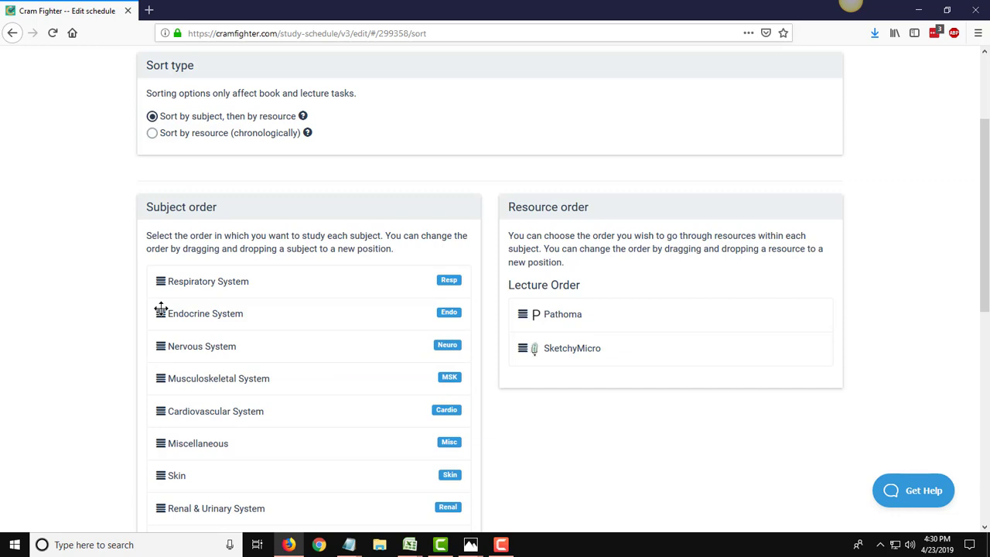
pyautogui.scroll(-5, 928, 275)
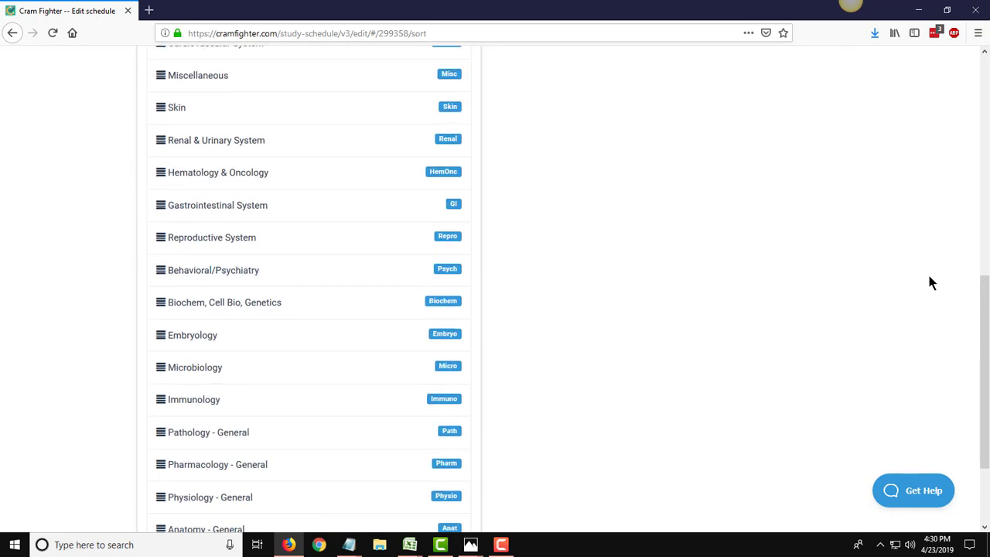
pyautogui.scroll(-2, 931, 283)
pyautogui.click(224, 499)
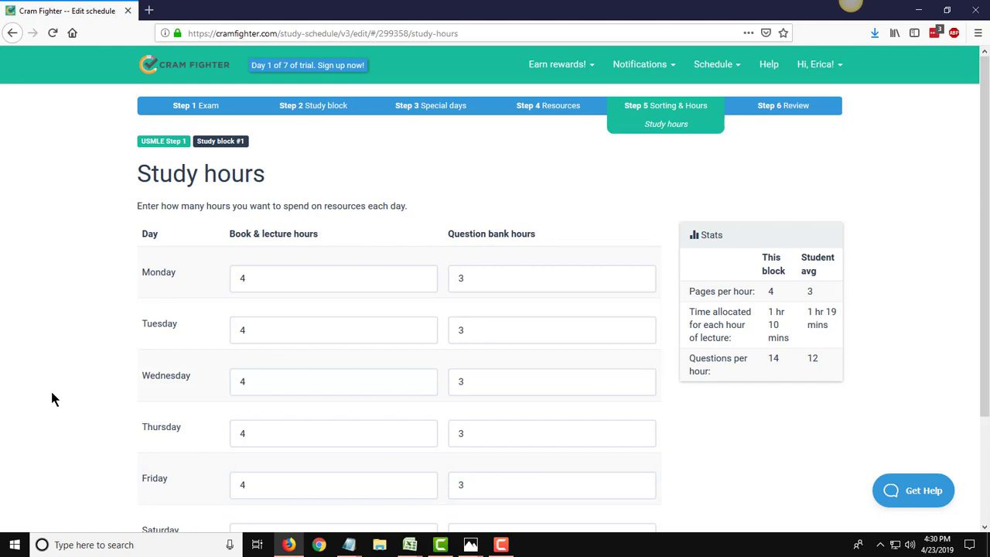
# Set the book and lecture hours to 6 for every day from Monday to Sunday and save the study hours.
pyautogui.click(270, 279)
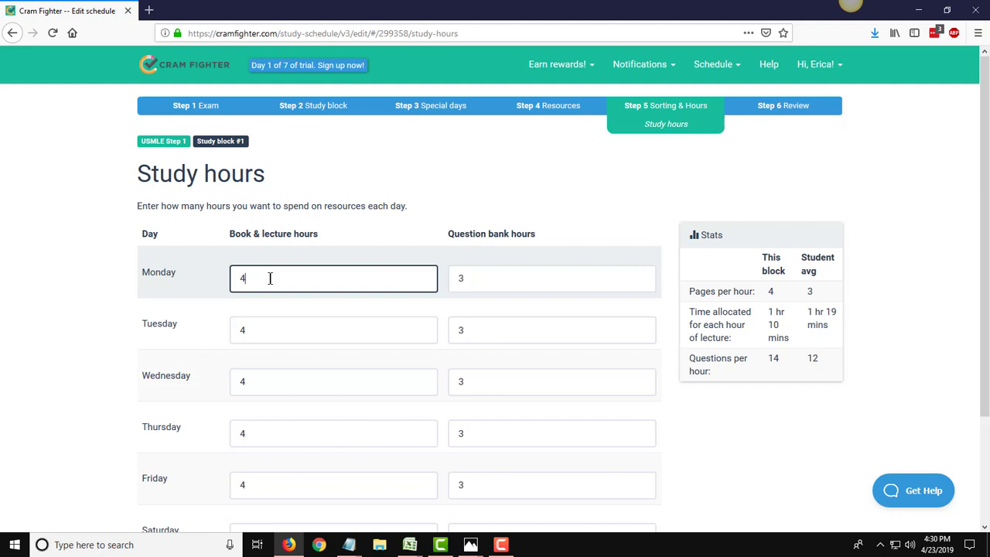
pyautogui.press('BackSpace')
pyautogui.write('6')
pyautogui.press('Tab')
pyautogui.press('Tab')
pyautogui.write('6')
pyautogui.press('Tab')
pyautogui.press('Tab')
pyautogui.write('6')
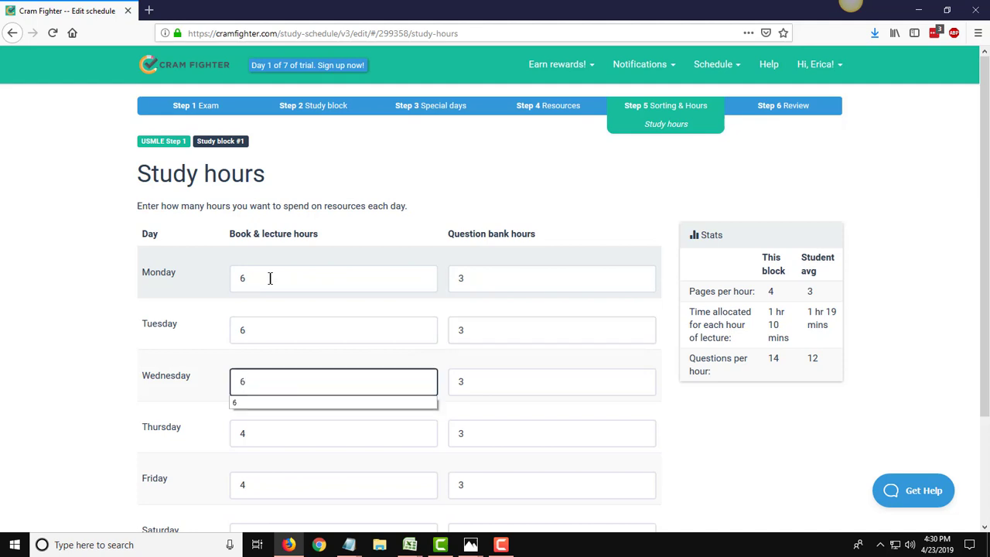
pyautogui.press('Tab')
pyautogui.press('Tab')
pyautogui.write('6')
pyautogui.press('Tab')
pyautogui.press('Tab')
pyautogui.write('6')
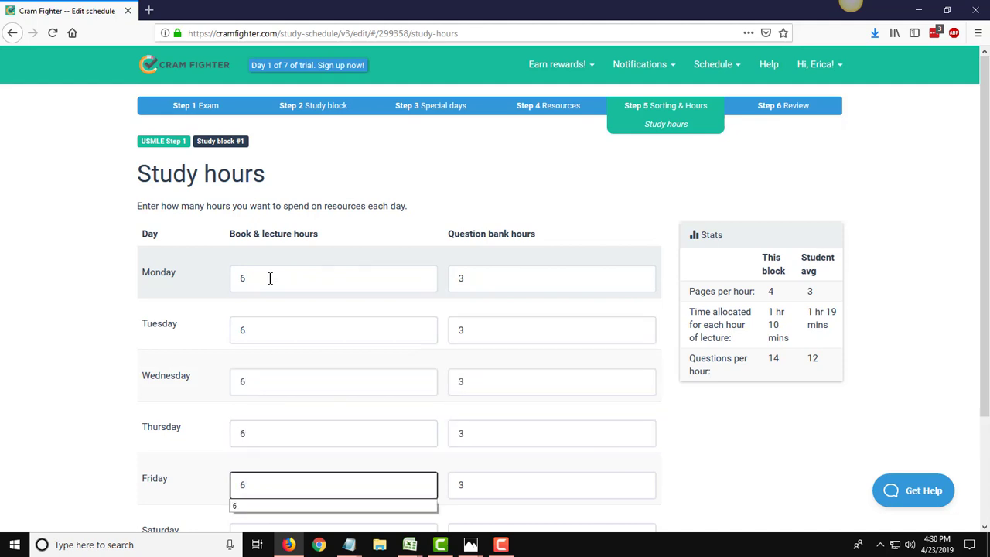
pyautogui.press('Tab')
pyautogui.press('Tab')
pyautogui.write('6')
pyautogui.press('Tab')
pyautogui.press('Tab')
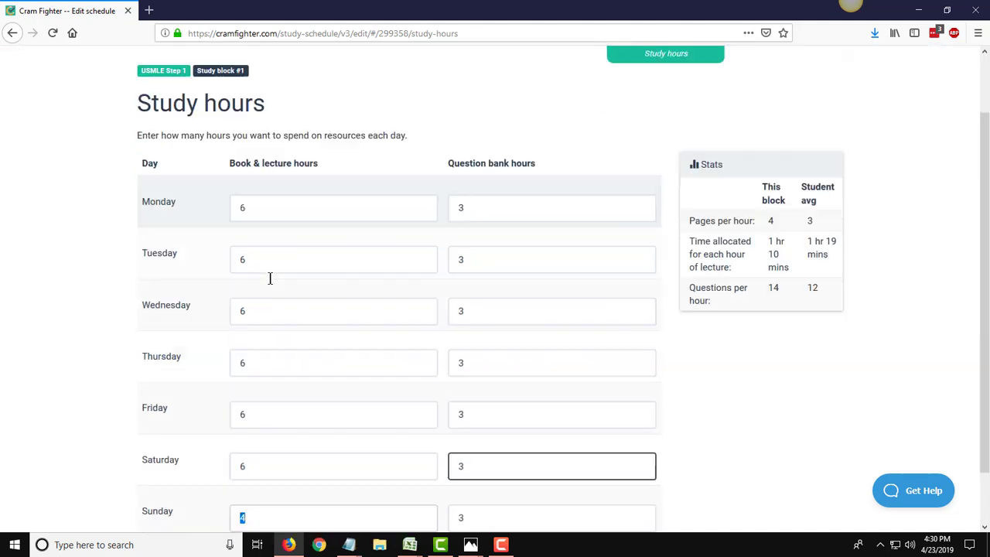
pyautogui.write('6')
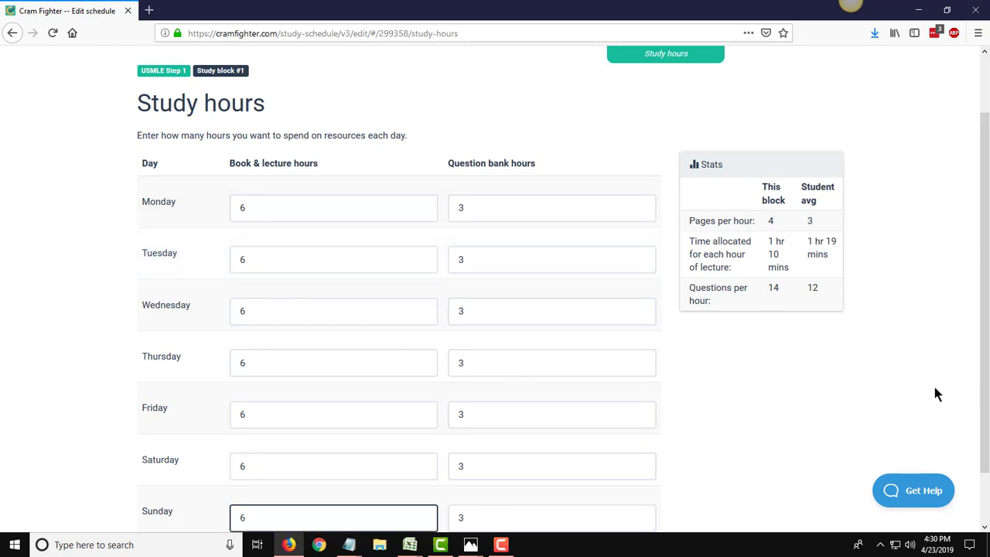
pyautogui.click(934, 387)
pyautogui.scroll(-2, 934, 387)
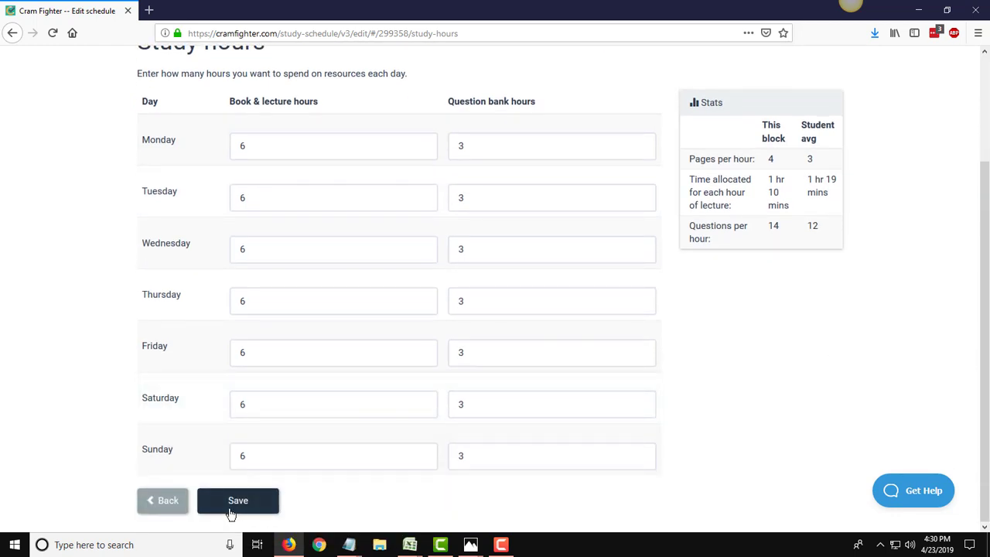
pyautogui.click(230, 510)
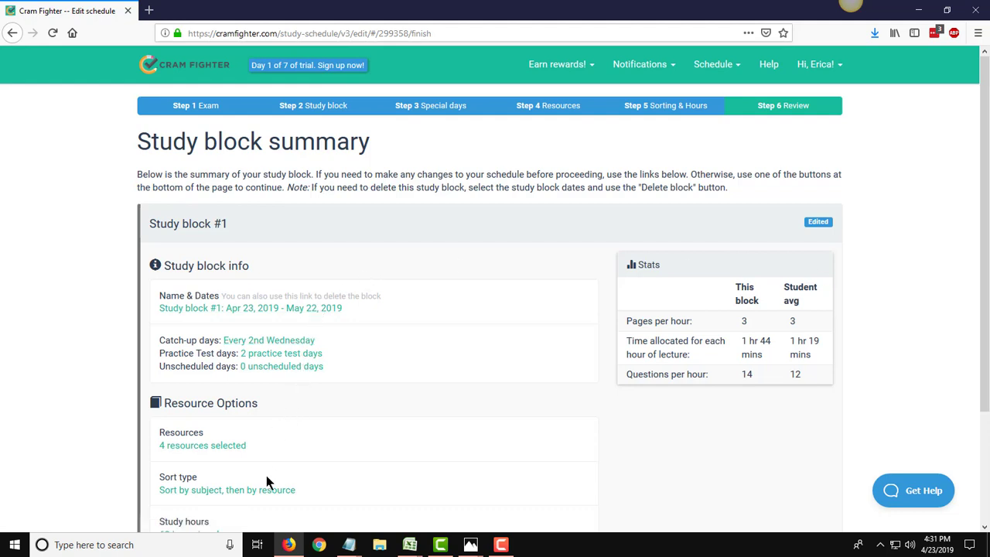
# Add another study block named Study block #2, running from May 23, 2019 to June 20, 2019.
pyautogui.scroll(-2, 266, 482)
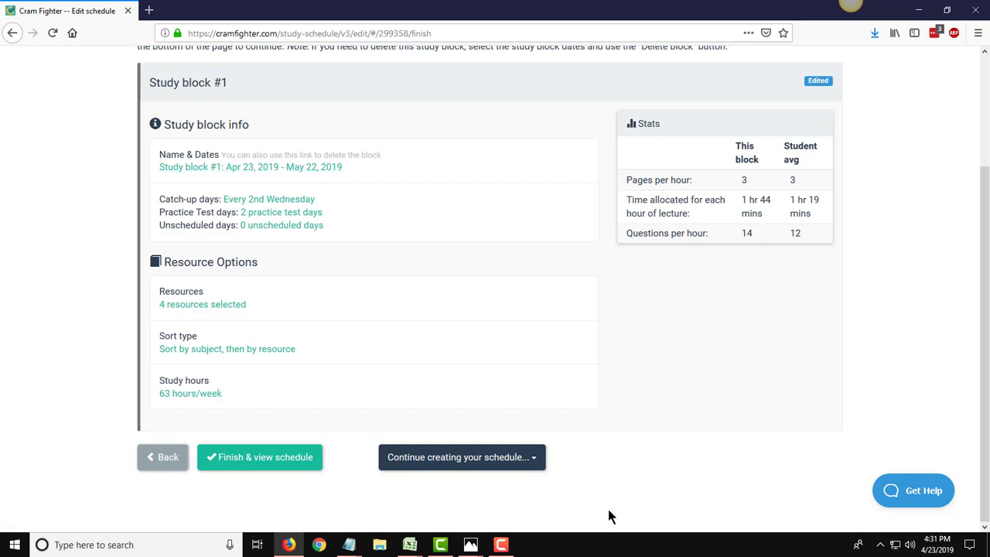
pyautogui.click(459, 457)
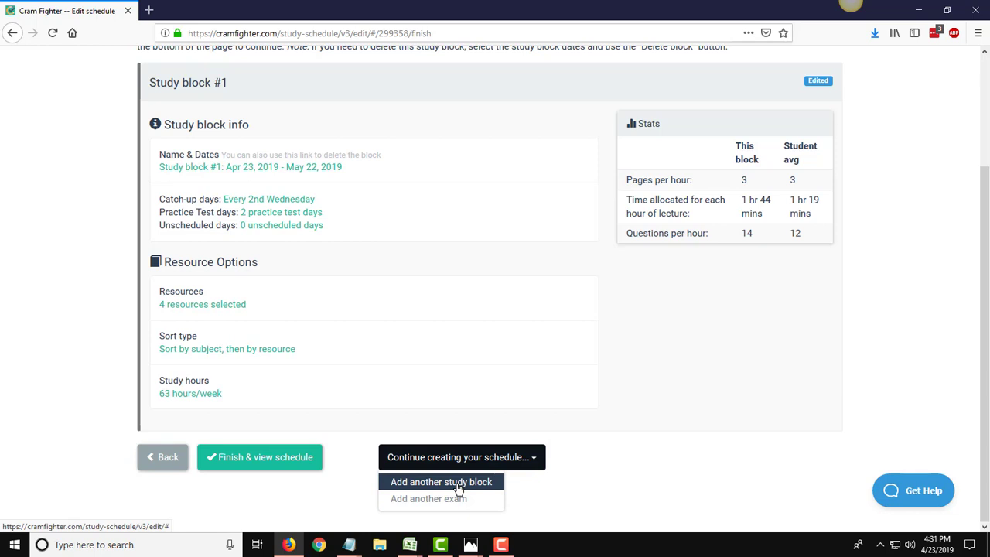
pyautogui.click(459, 484)
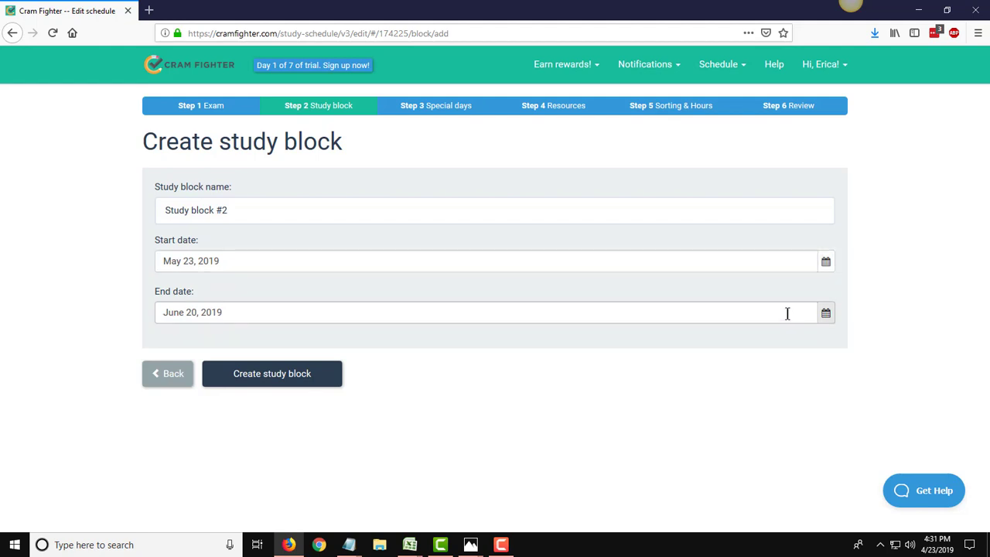
pyautogui.click(290, 375)
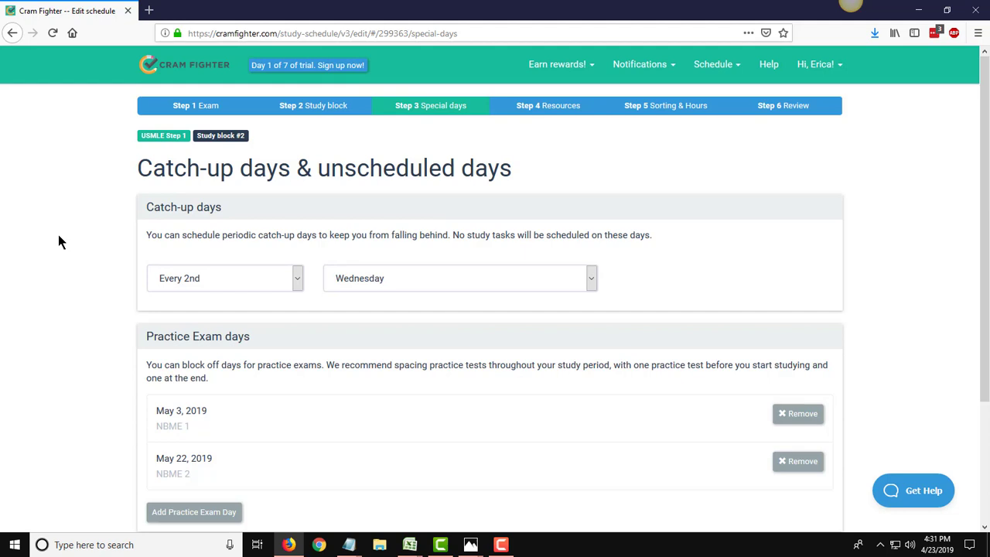
pyautogui.scroll(-2, 59, 236)
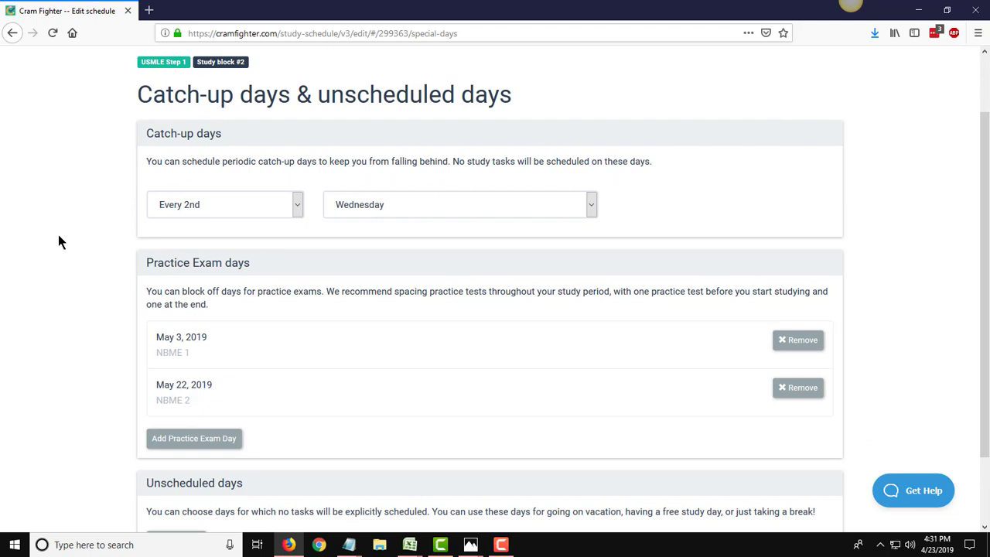
# Save the special days for Study block #2, search the resources for "uworld" and select the UWorld question bank.
pyautogui.scroll(-2, 58, 242)
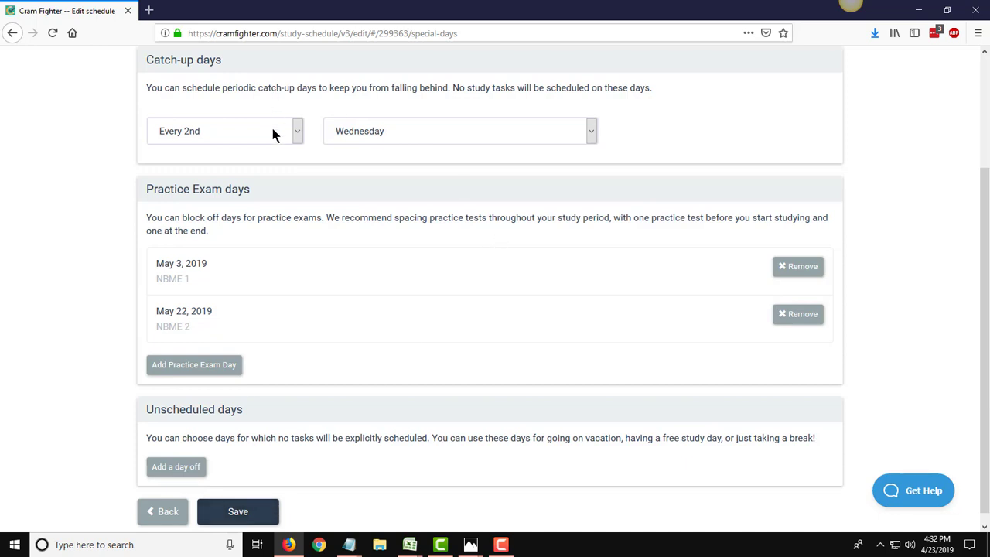
pyautogui.click(246, 514)
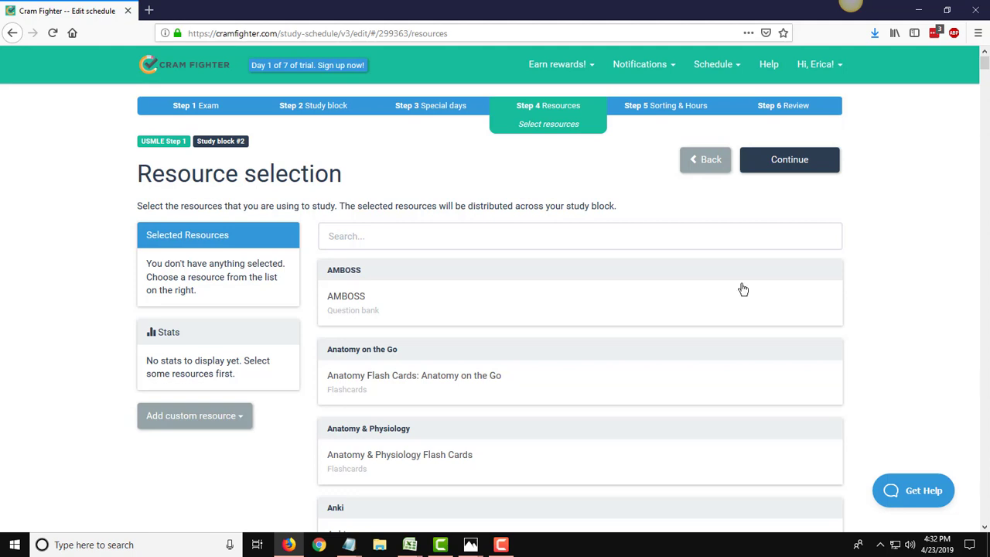
pyautogui.click(650, 234)
pyautogui.write('uworld')
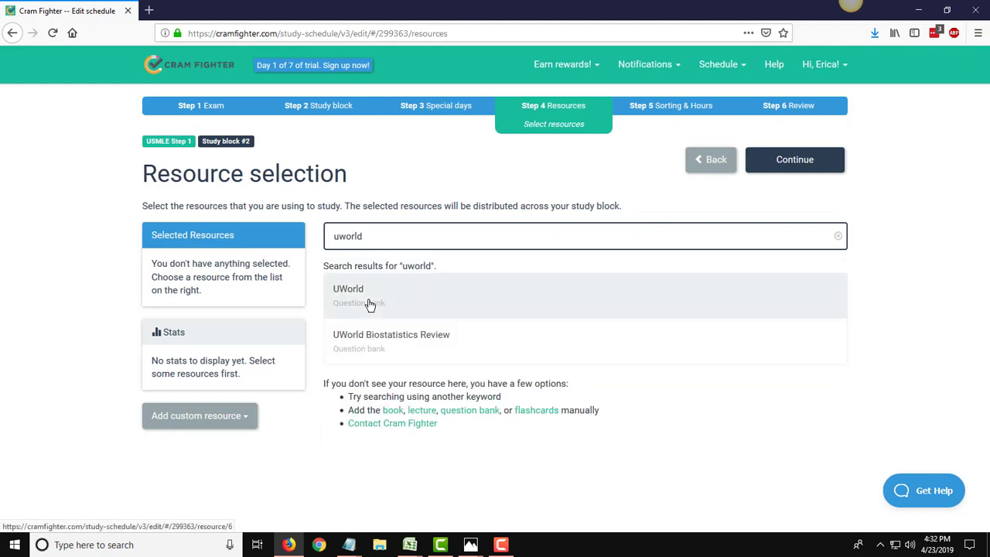
pyautogui.click(369, 305)
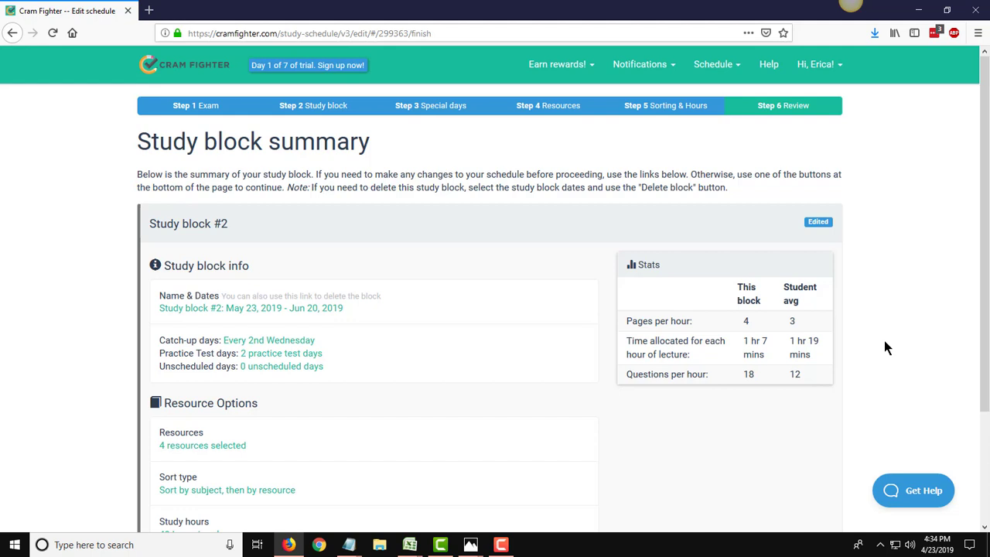
# Review the Study block #2 summary, finish the schedule setup and open the finished schedule.
pyautogui.scroll(-2, 886, 348)
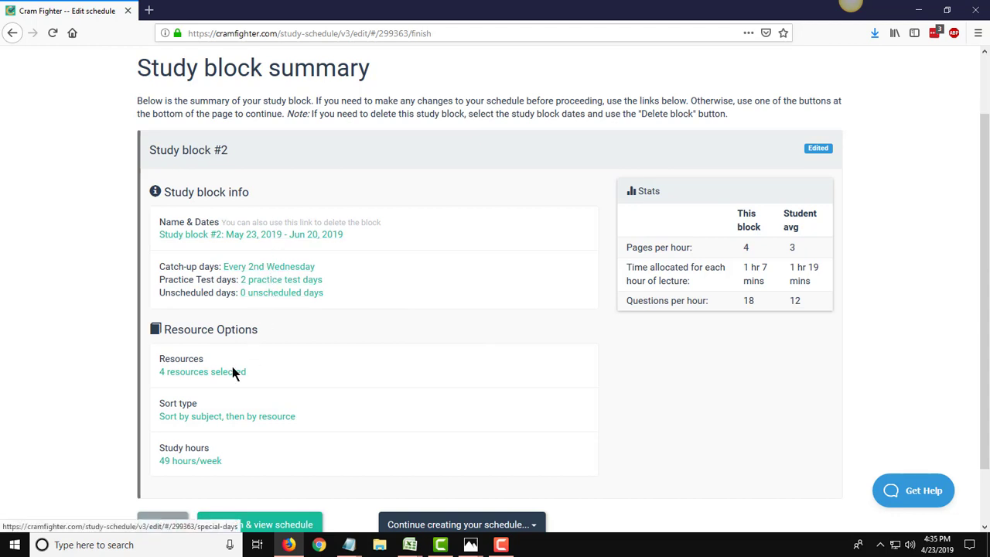
pyautogui.scroll(-1, 625, 484)
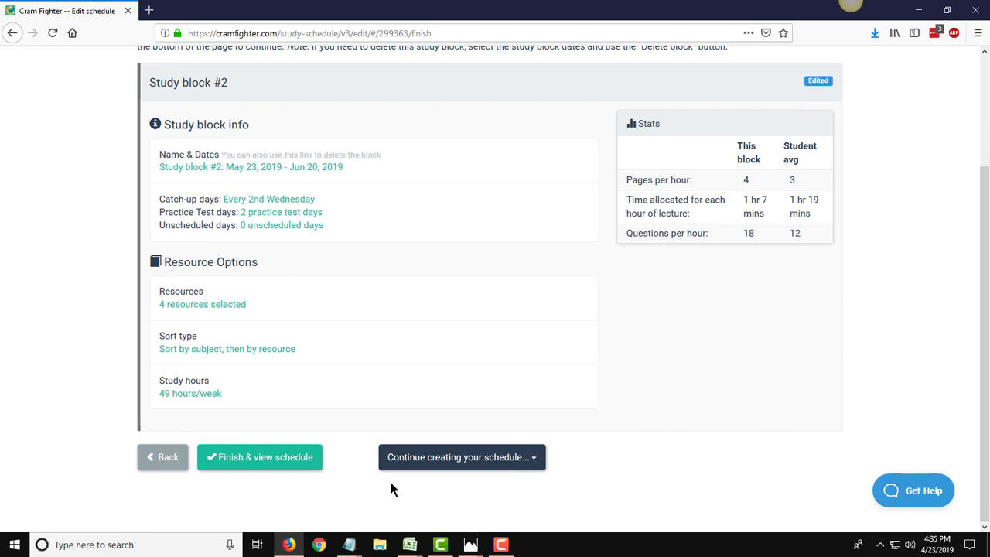
pyautogui.click(271, 465)
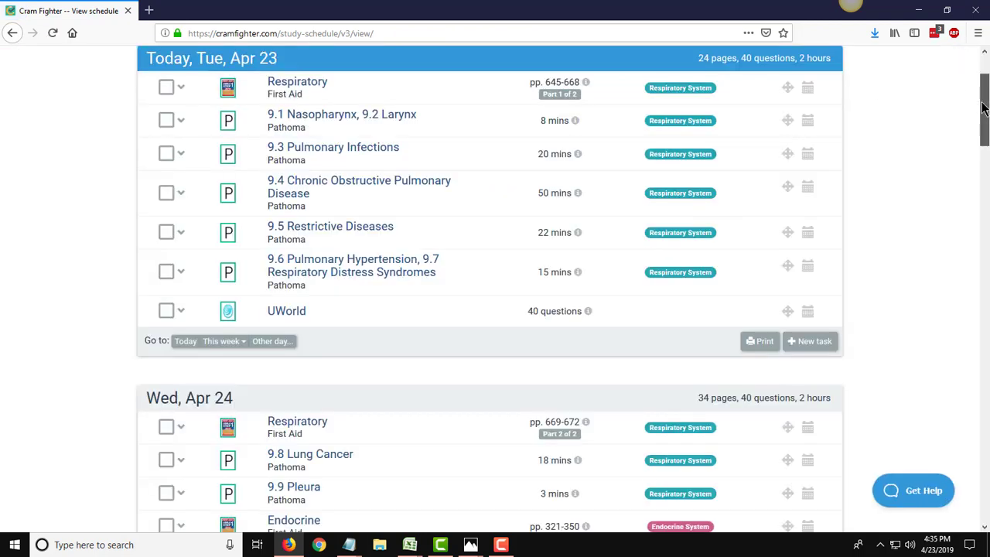
# Look through the tasks for April 23 and 24, open the printable version of the week's schedule and close it again.
pyautogui.moveTo(982, 108); pyautogui.dragTo(982, 86)
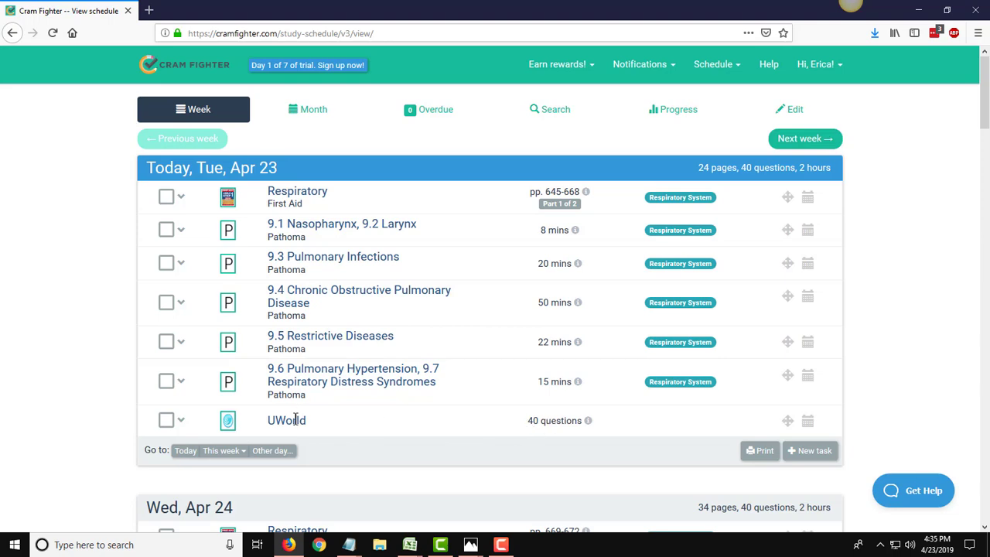
pyautogui.scroll(-3, 525, 362)
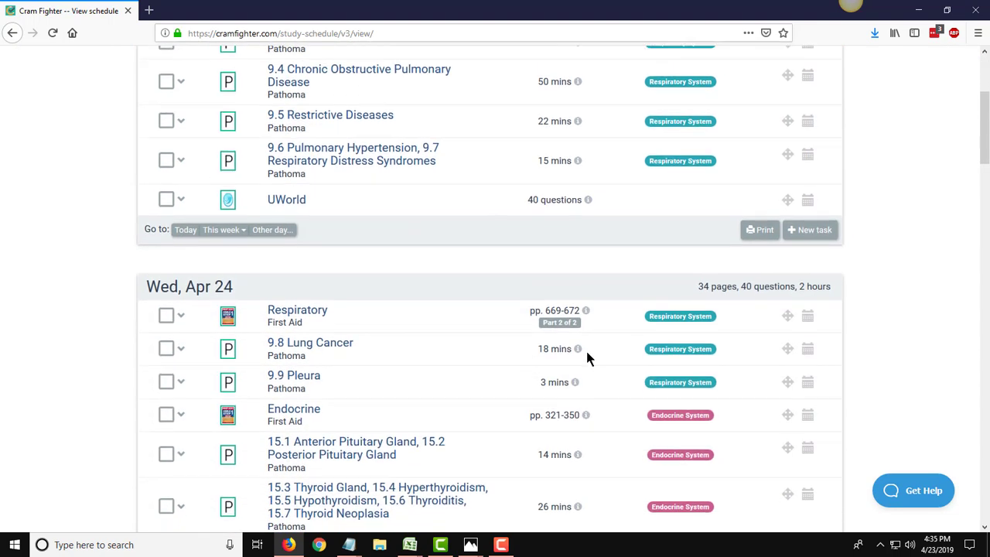
pyautogui.scroll(-2, 880, 330)
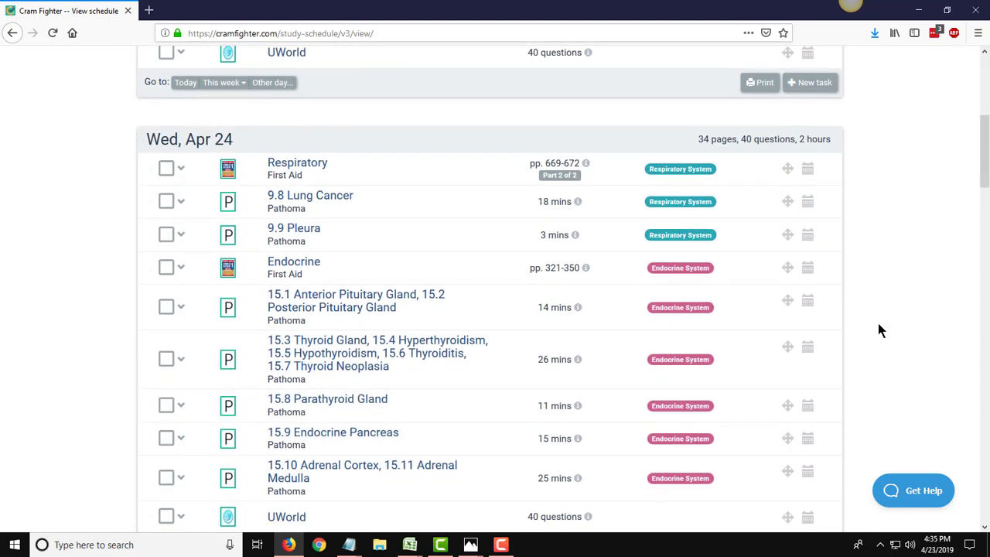
pyautogui.scroll(5, 878, 330)
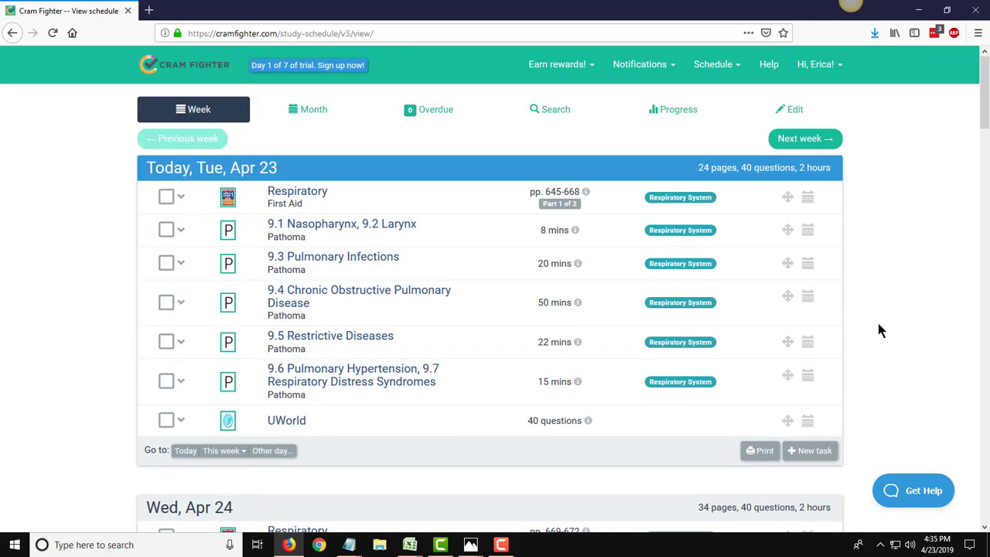
pyautogui.click(762, 451)
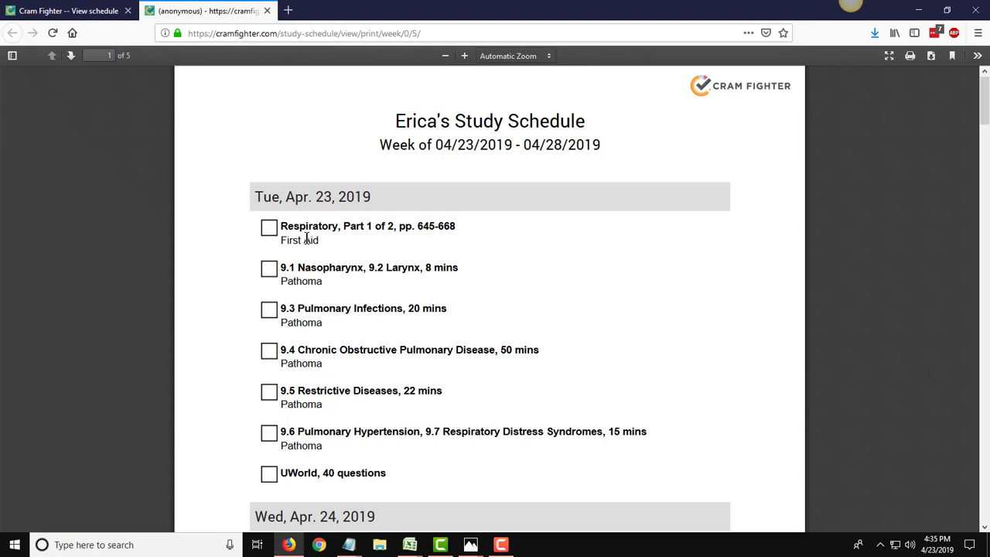
pyautogui.click(266, 11)
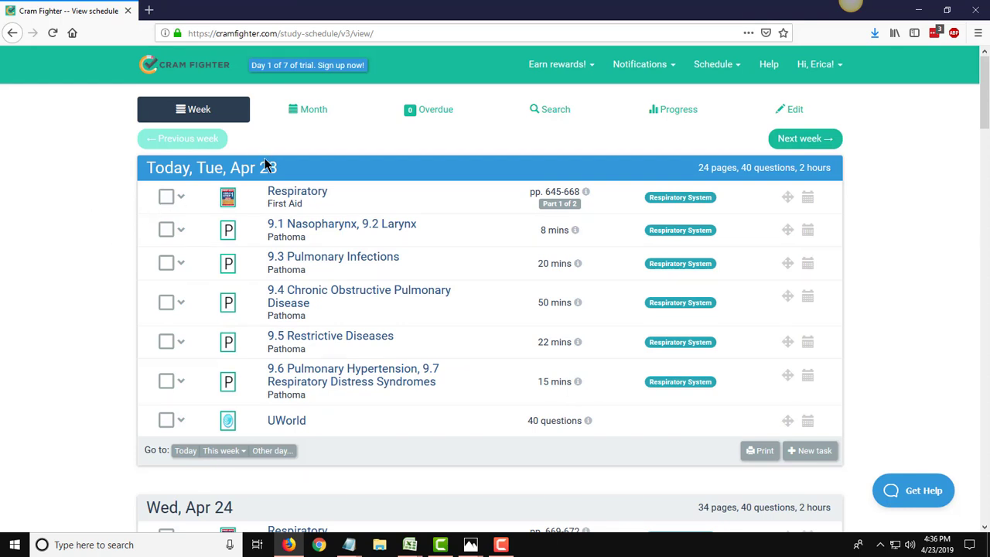
# Mark today's Respiratory reading and the Pathoma tasks 9.1 Nasopharynx, 9.3 Pulmonary Infections and 9.4 Chronic Obstructive Pulmonary Disease as completed.
pyautogui.click(166, 198)
pyautogui.click(166, 230)
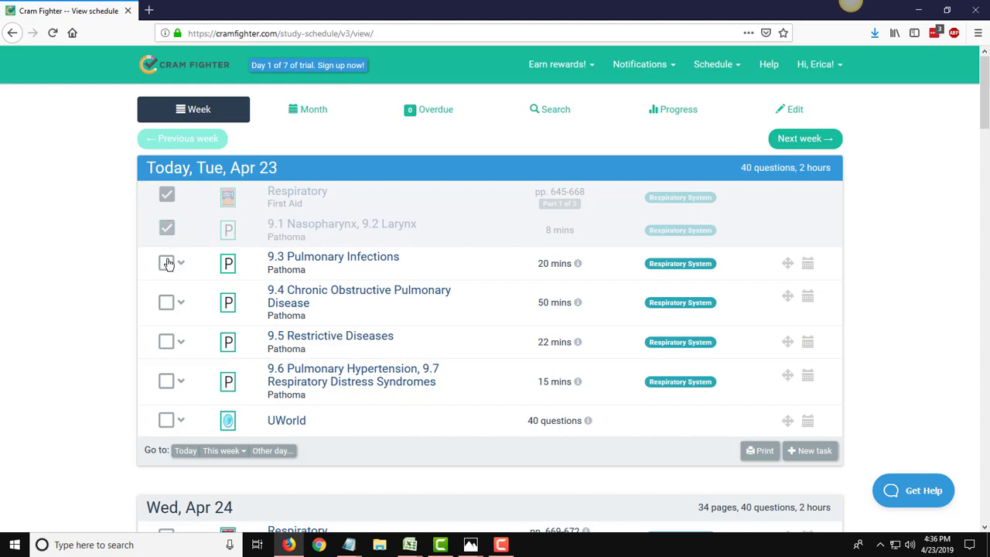
pyautogui.click(166, 262)
pyautogui.click(166, 301)
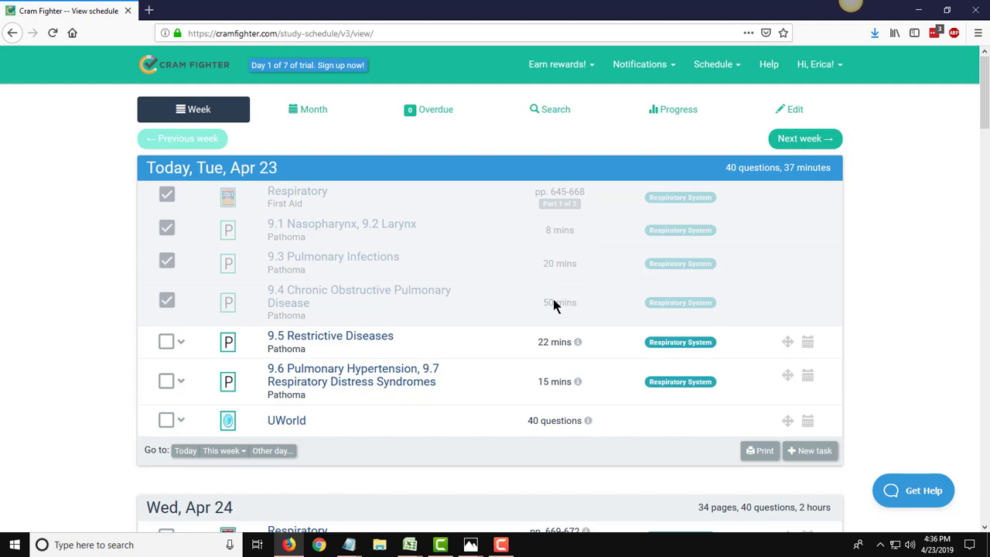
# Move the Pathoma task 9.5 Restrictive Diseases from today to Wed, Apr 24, between 9.8 Lung Cancer and 9.9 Pleura.
pyautogui.scroll(-2, 777, 340)
pyautogui.moveTo(787, 195); pyautogui.dragTo(743, 443)
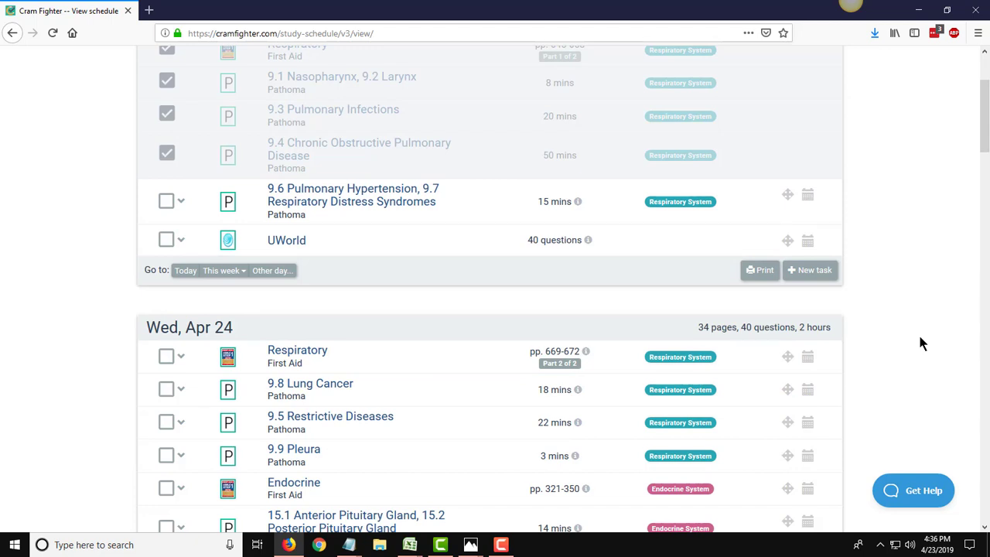
pyautogui.scroll(2, 920, 343)
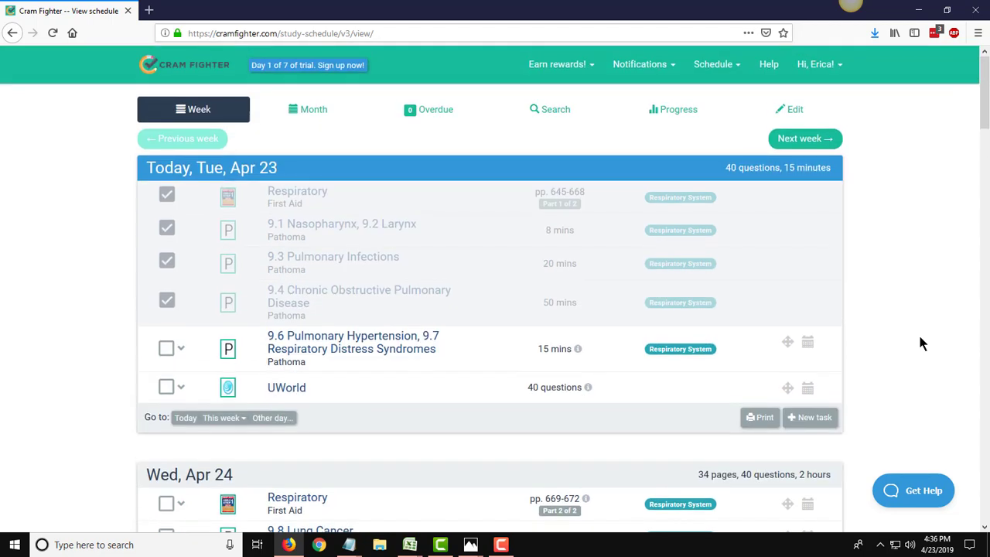